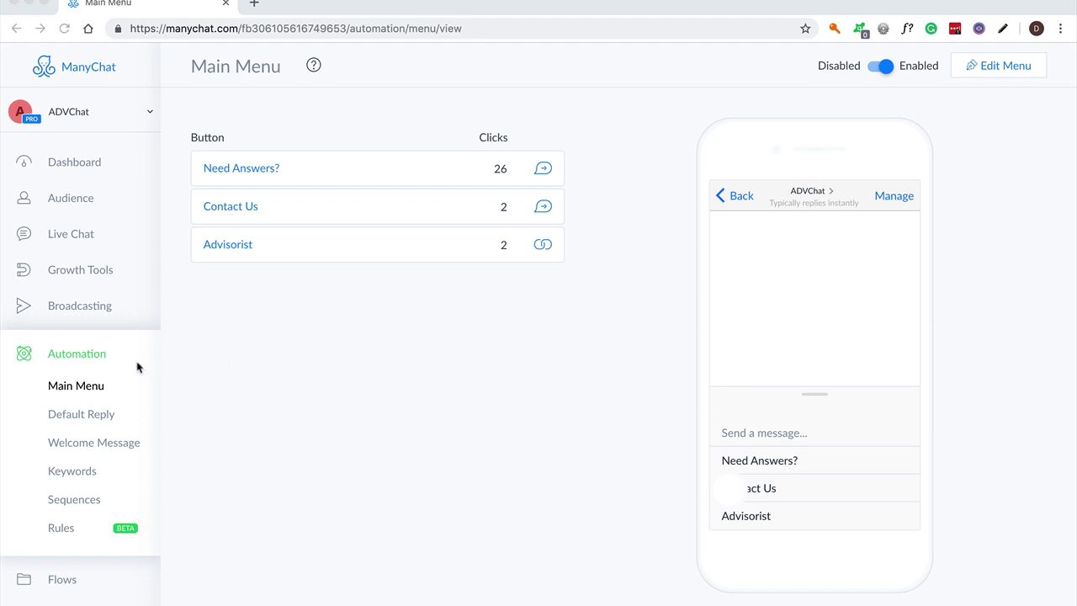
Open the Default Reply flow in edit mode and review its life-insurance/retirement apology text.
left_click(91, 418)
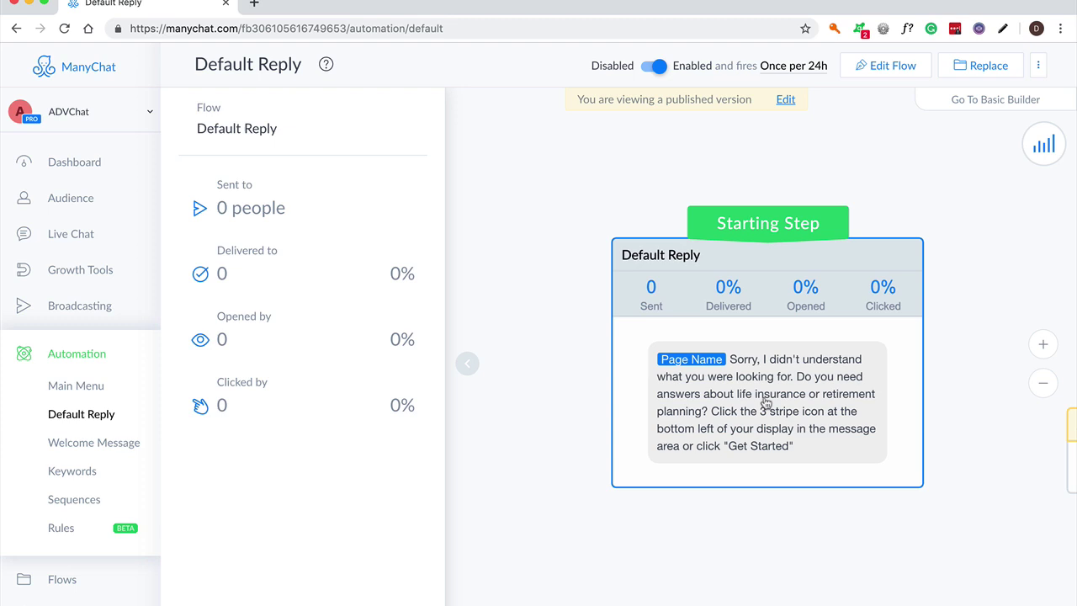
left_click(785, 100)
left_click(646, 350)
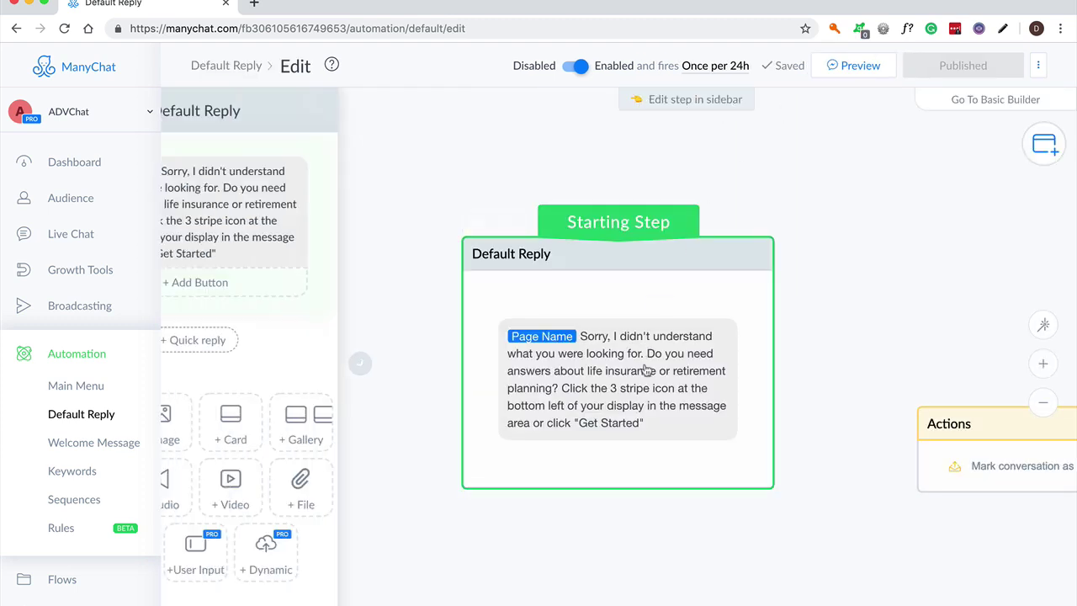
left_click(269, 186)
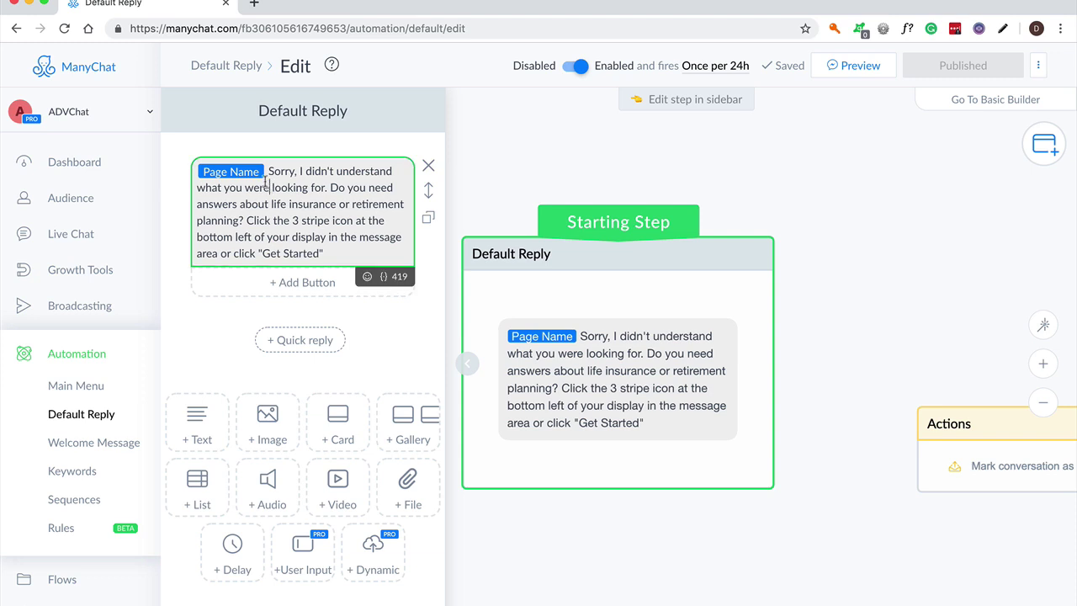
left_click_drag(267, 170, 314, 243)
left_click(300, 213)
left_click(555, 160)
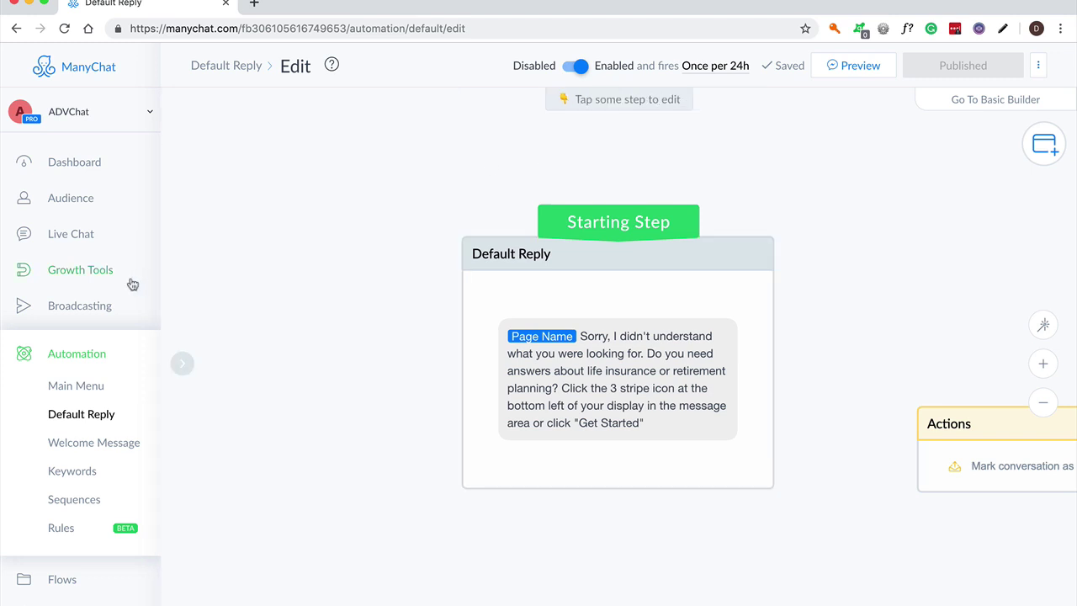
Open the Welcome Message flow in edit mode and check its [Your Company] greeting placeholder.
left_click(102, 446)
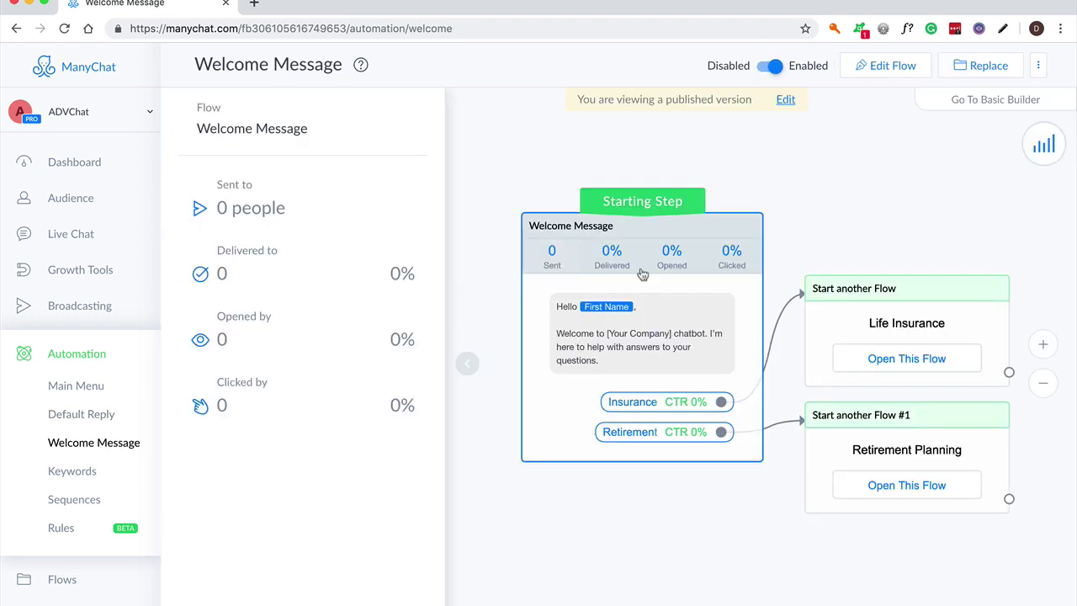
left_click(785, 99)
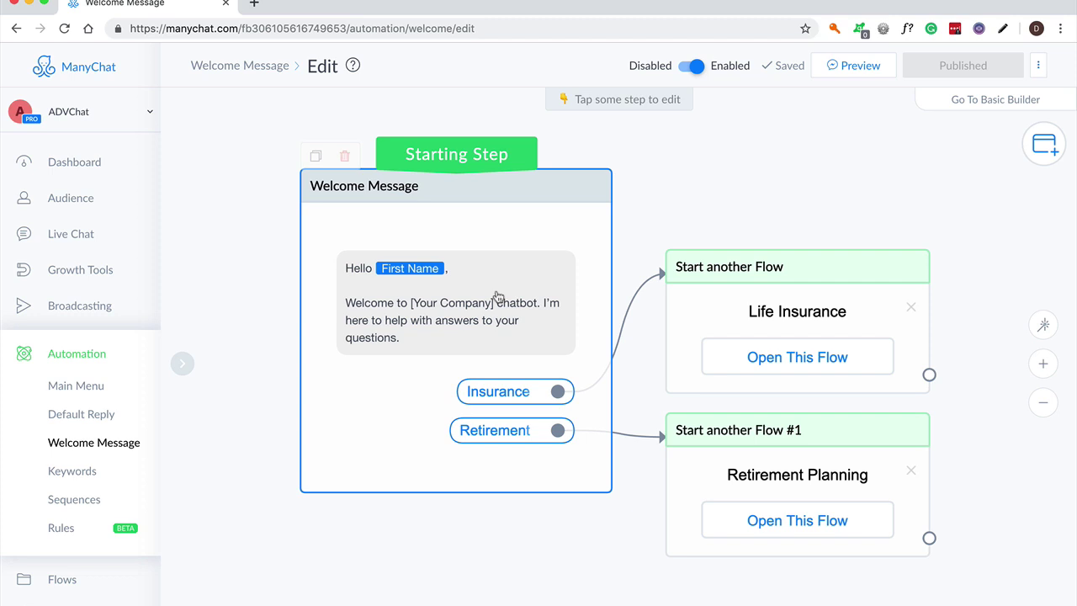
left_click(470, 320)
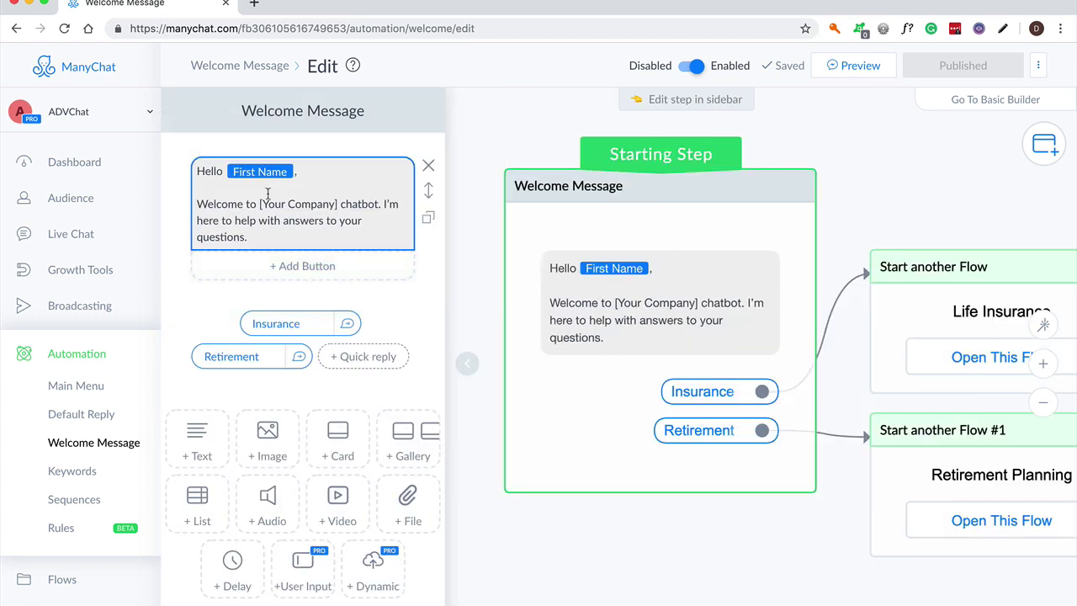
left_click_drag(261, 203, 335, 204)
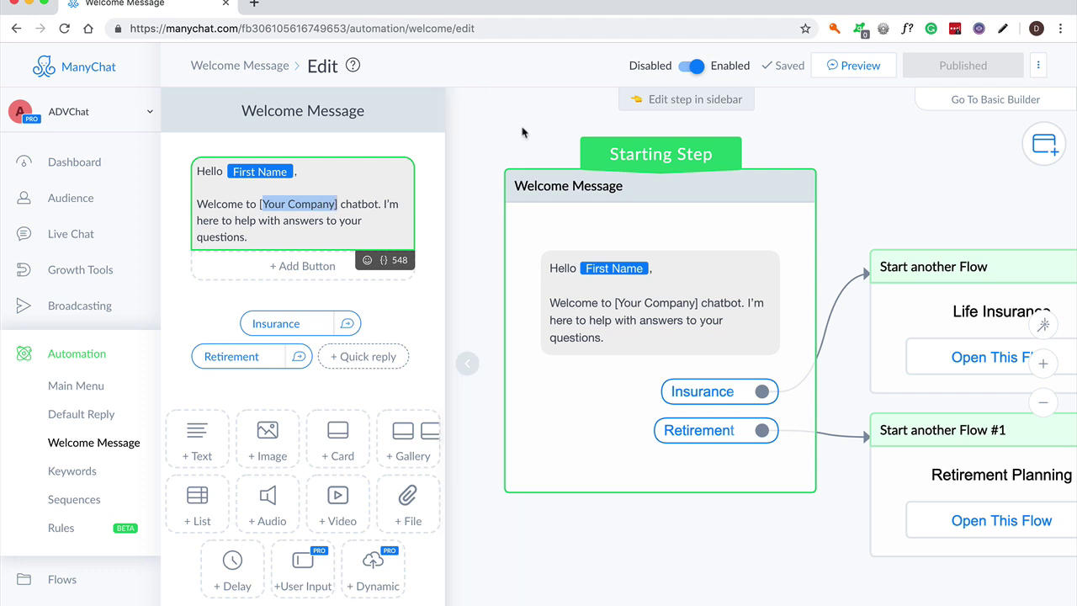
scroll(305, 394, "down", 1)
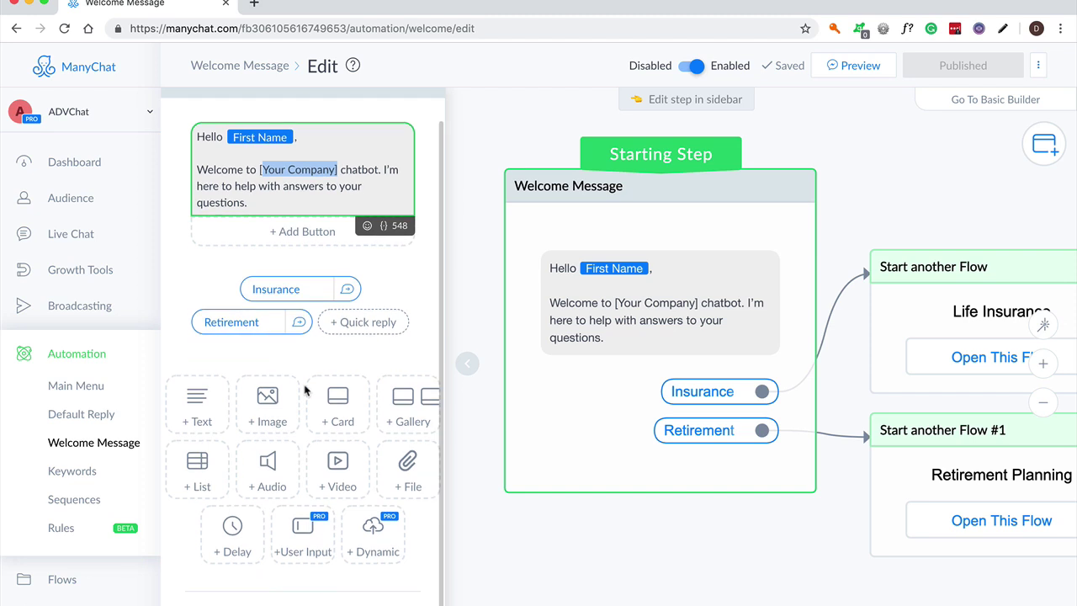
left_click(513, 101)
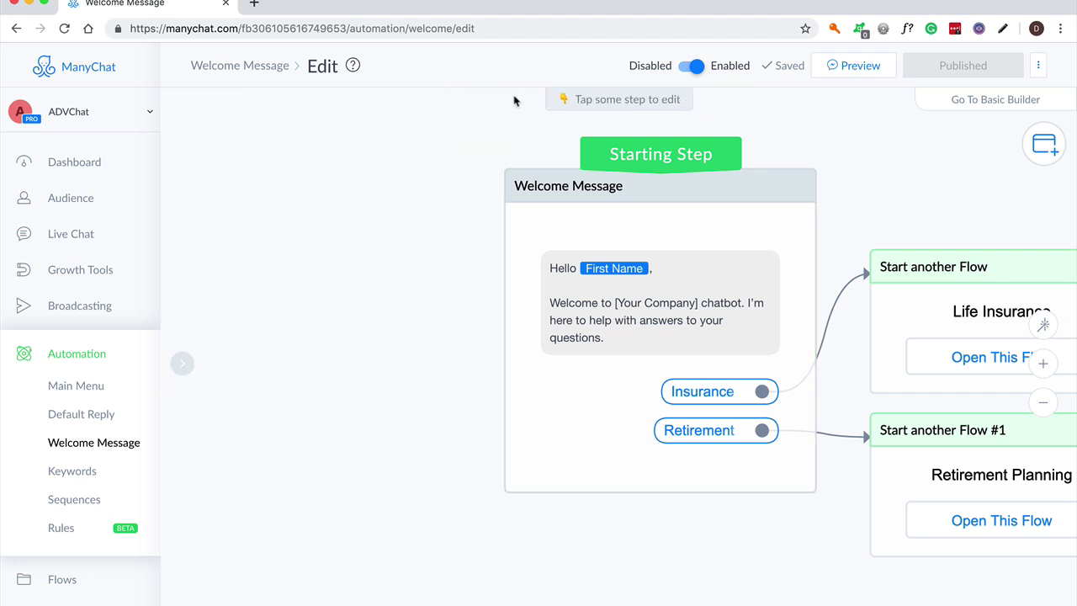
Review the keyword rules, then return to the Main Menu button list.
left_click(86, 475)
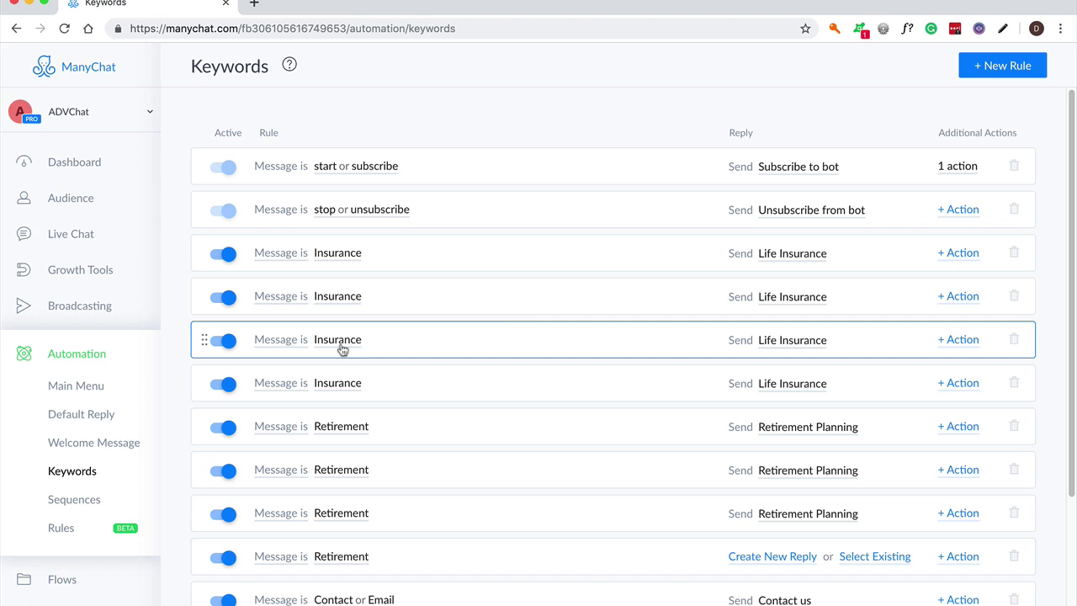
left_click(90, 390)
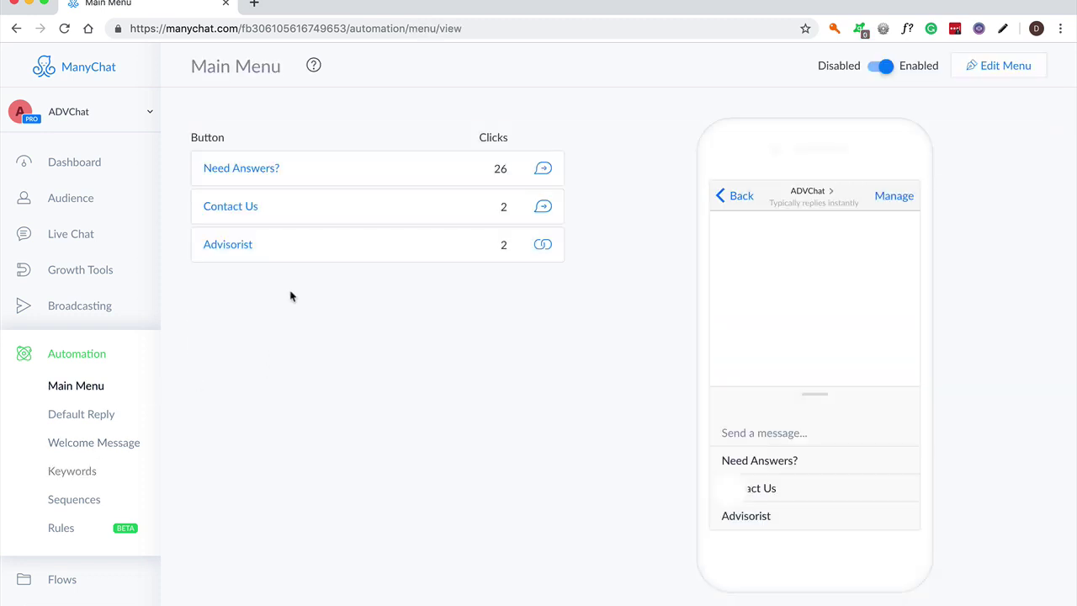
Open the Contact us flow in edit mode and inspect its 'including email, phone, website address.' message.
left_click(544, 209)
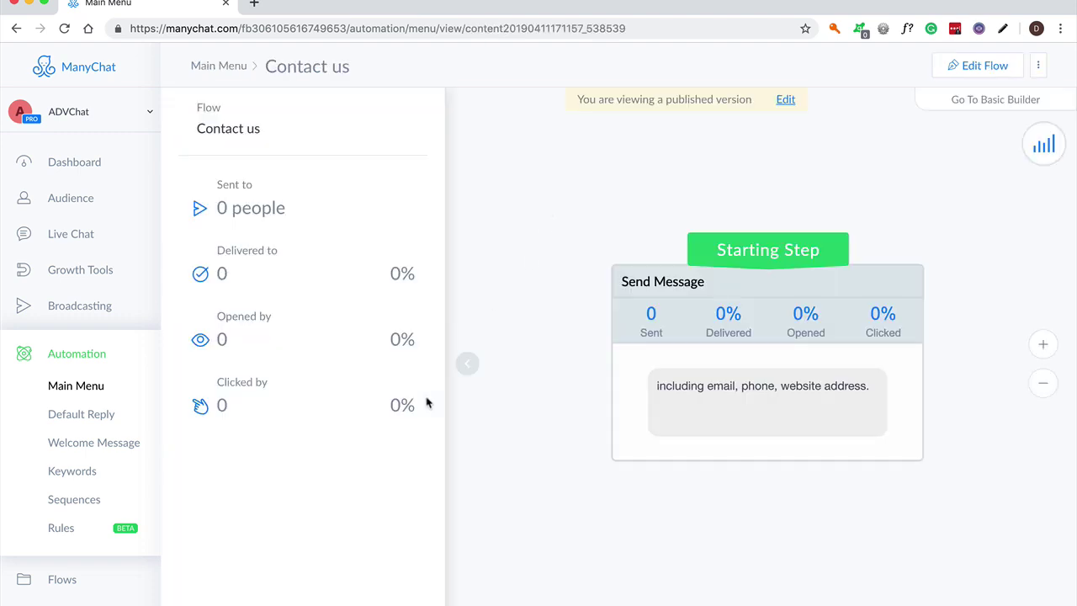
left_click(688, 409)
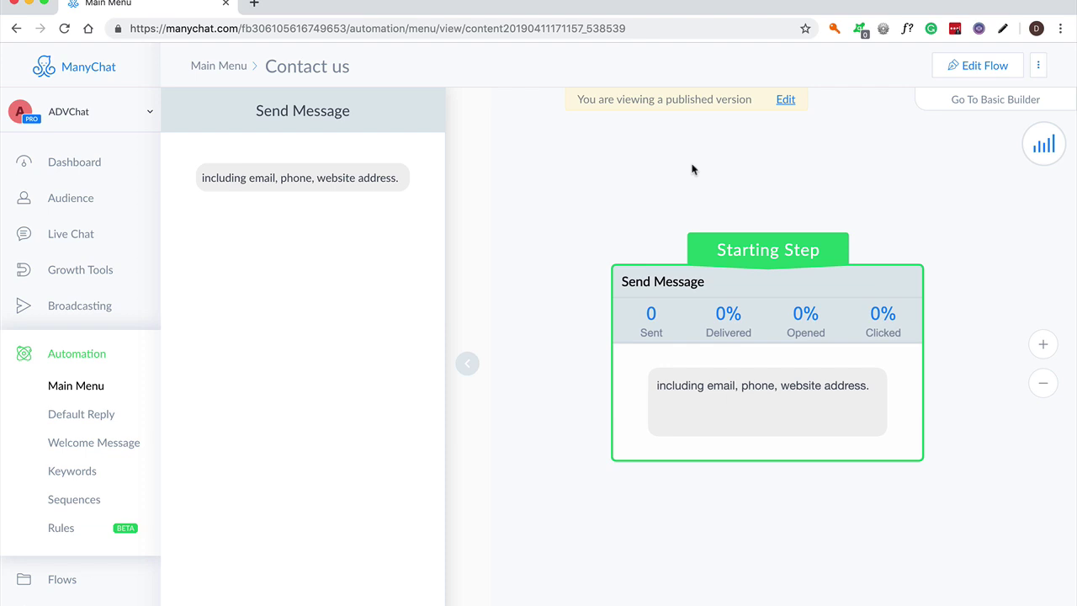
left_click(785, 102)
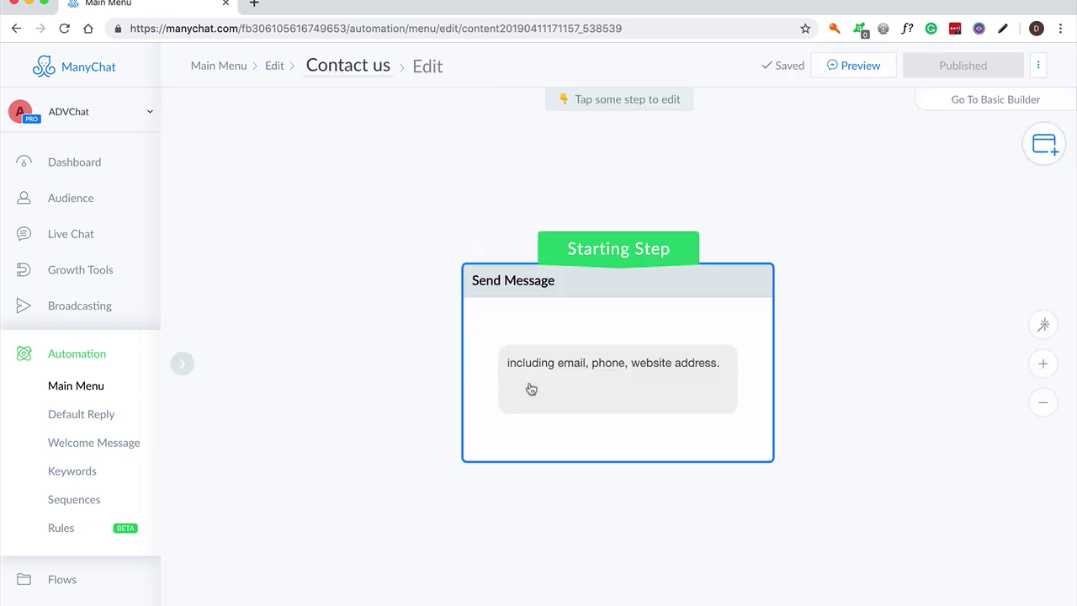
left_click(526, 385)
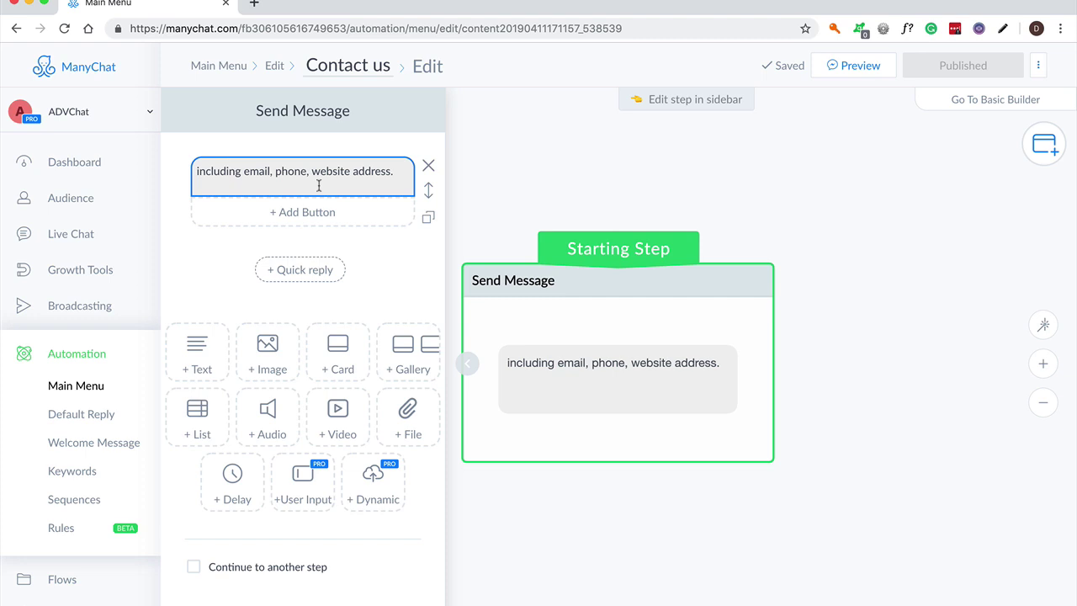
left_click(476, 192)
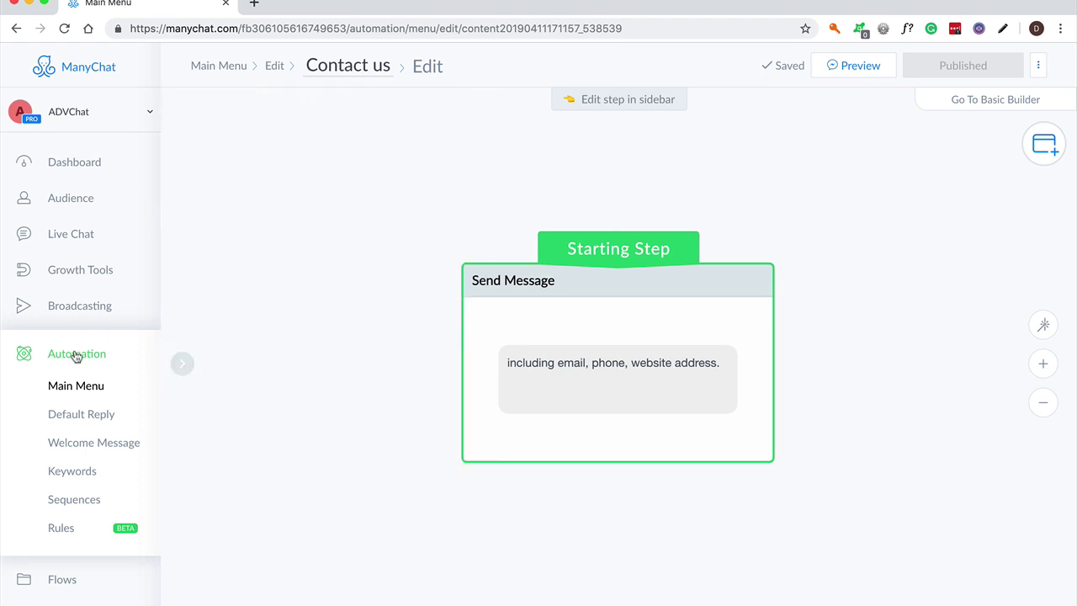
From the Main Menu, open the Welcome Message flow behind the Need Answers? button.
left_click(75, 357)
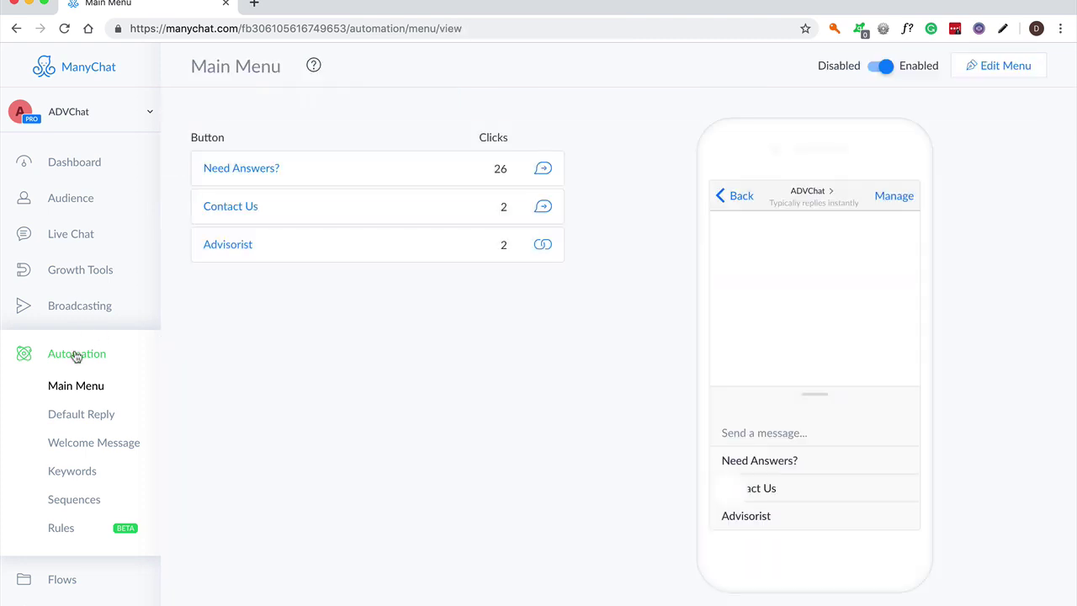
left_click(543, 171)
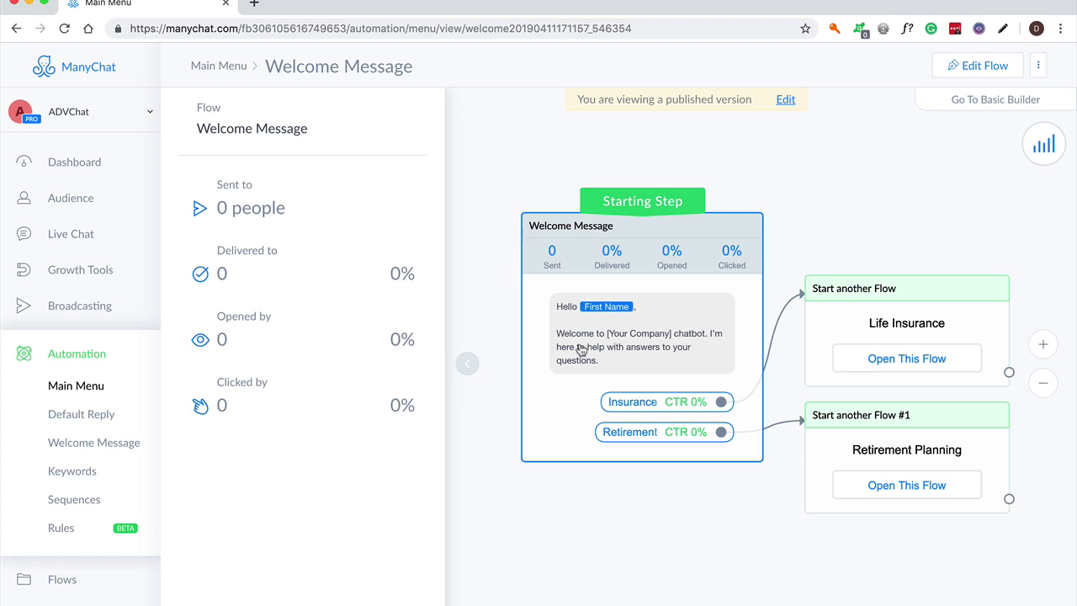
Open the Life Insurance flow and hide its statistics panel.
left_click(893, 360)
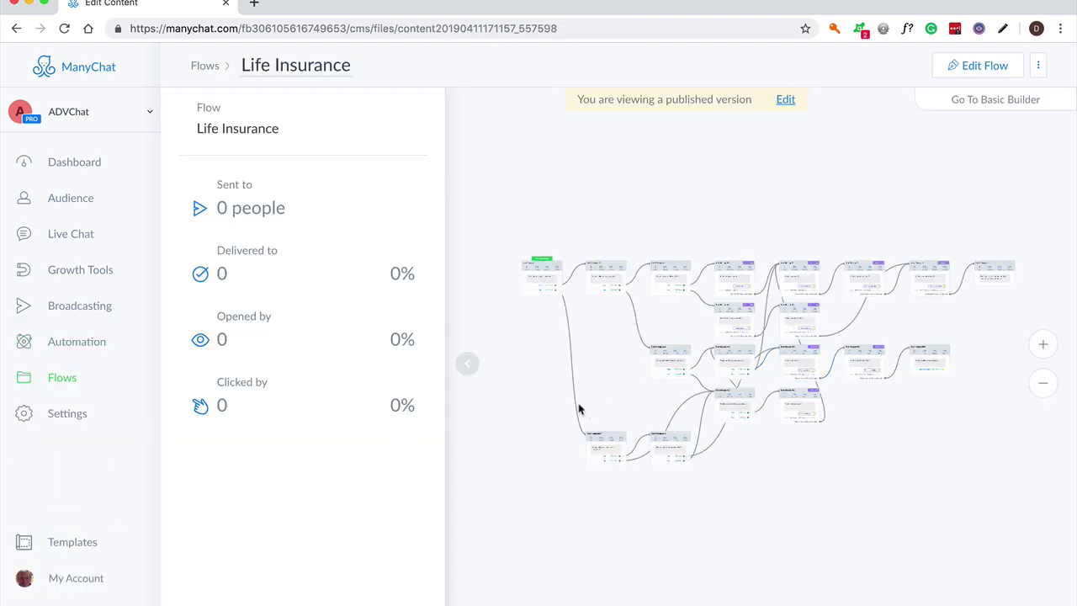
left_click(465, 369)
scroll(468, 301, "up", 3)
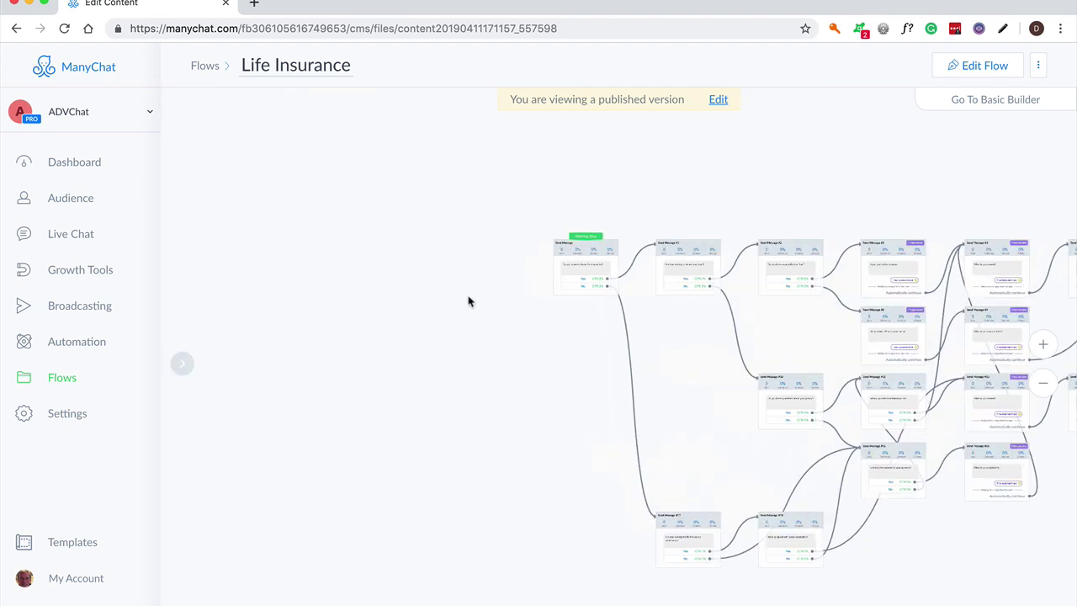
scroll(468, 302, "up", 4)
left_click_drag(832, 337, 524, 353)
scroll(445, 358, "up", 3)
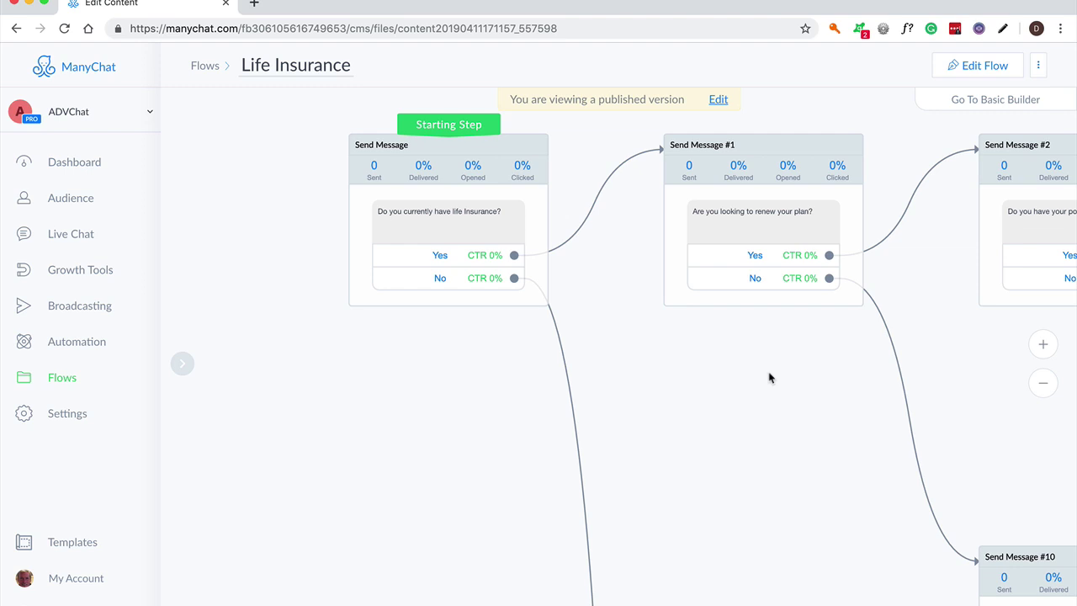
Locate Send Message #14 with its Google Calendar button and switch the flow to edit mode.
left_click_drag(768, 378, 298, 348)
left_click_drag(626, 368, 320, 298)
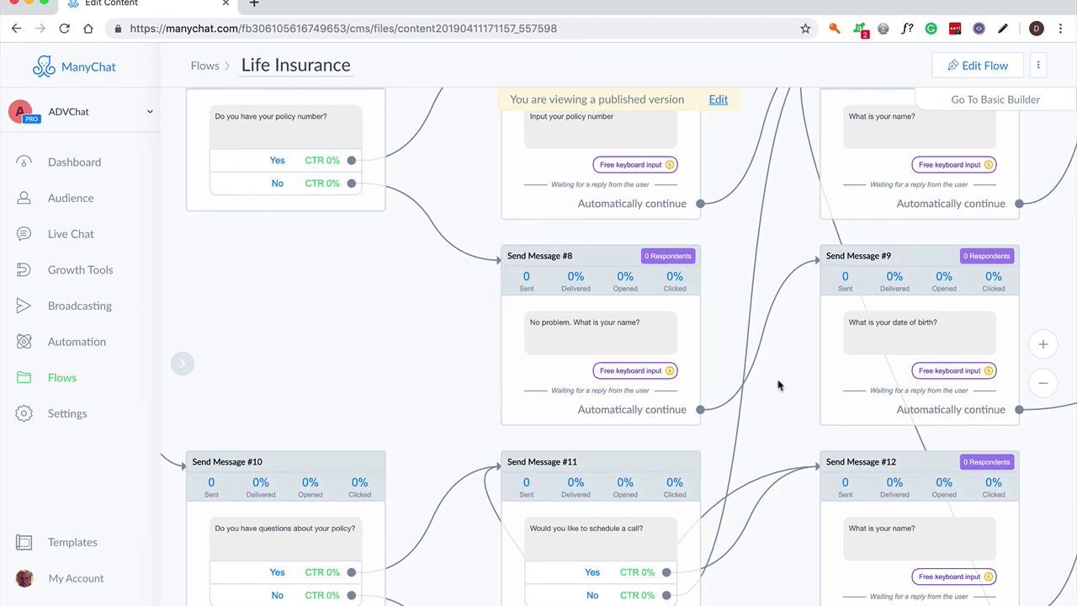
left_click_drag(776, 381, 386, 341)
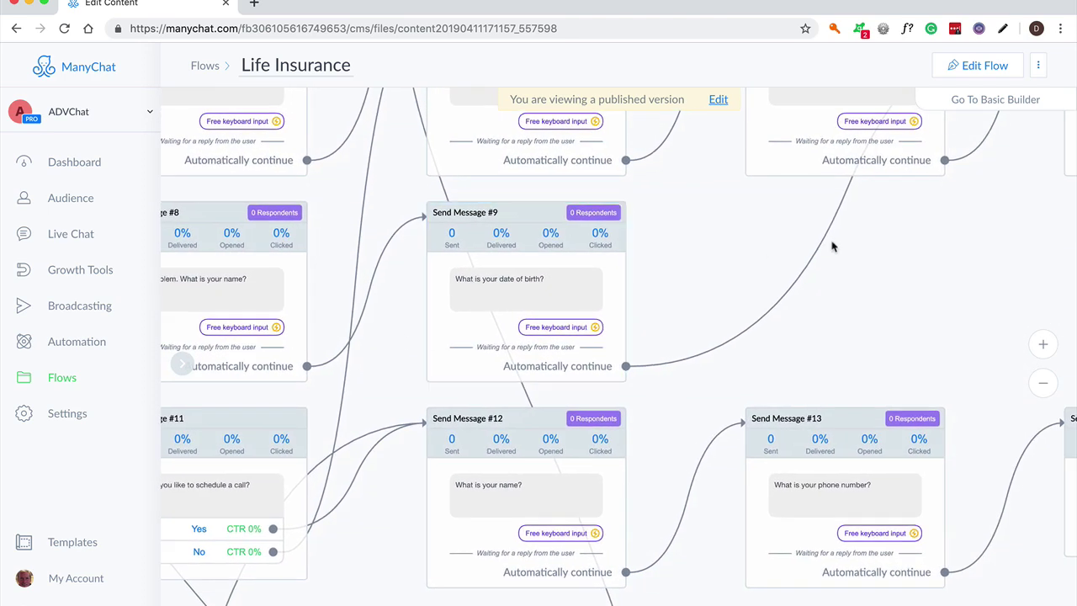
left_click_drag(879, 248, 463, 377)
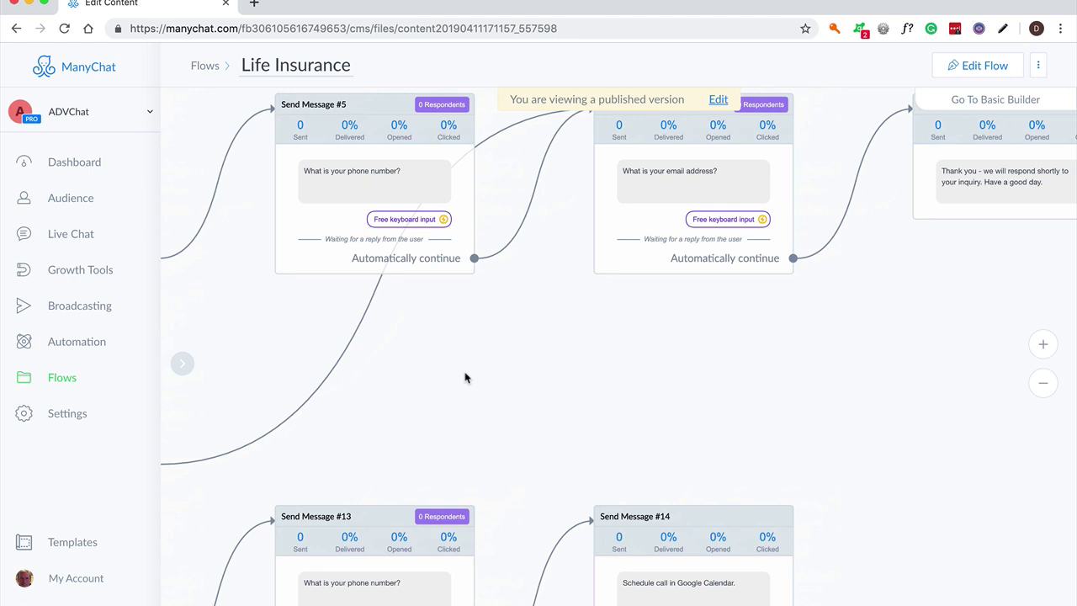
left_click_drag(913, 378, 818, 252)
left_click_drag(684, 256, 770, 130)
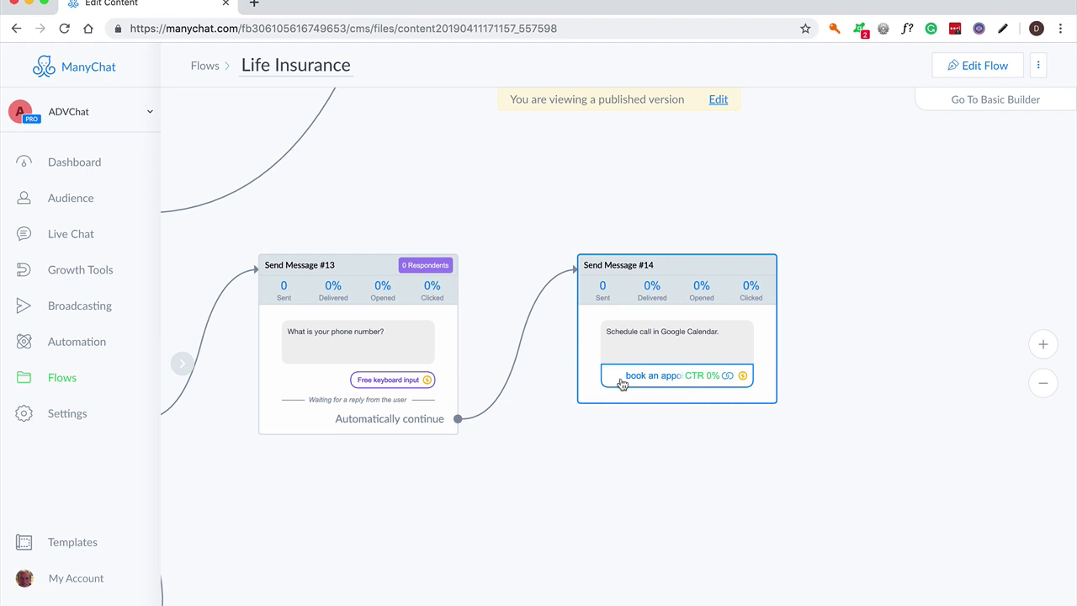
left_click(657, 351)
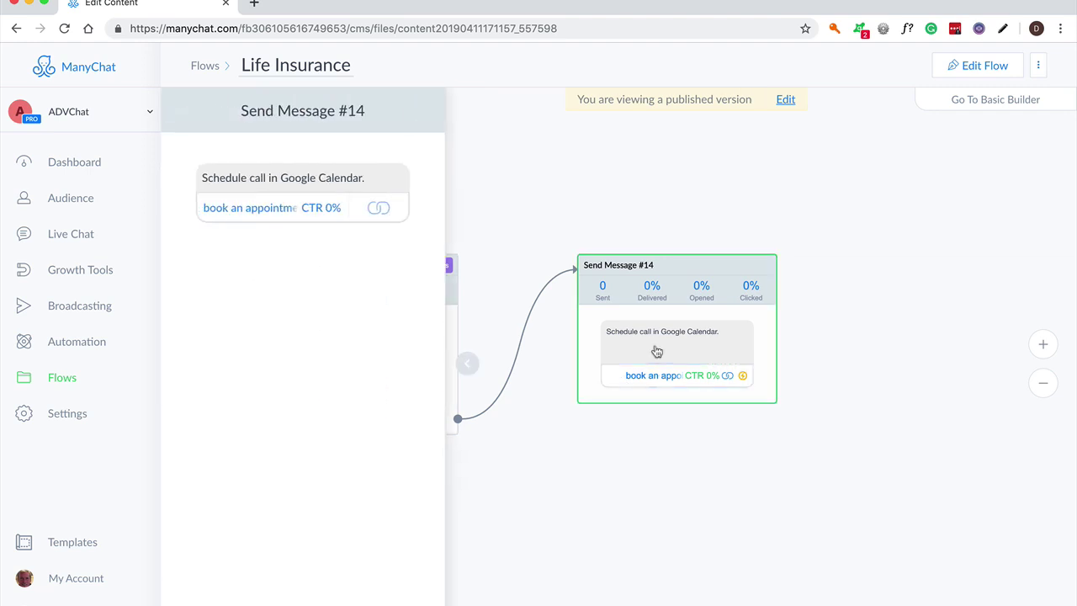
left_click(785, 99)
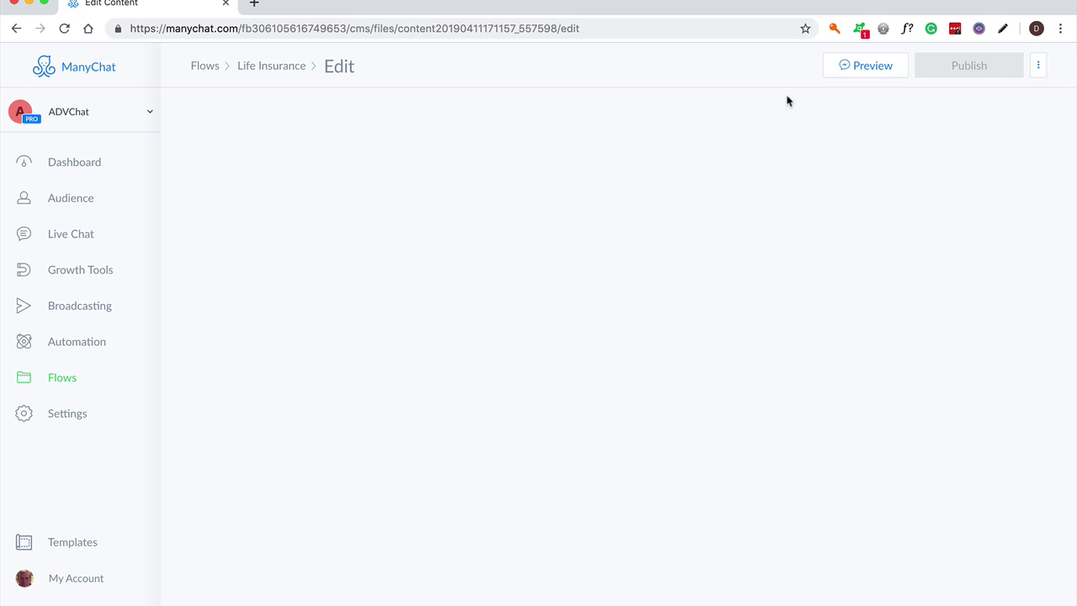
scroll(798, 448, "up", 5)
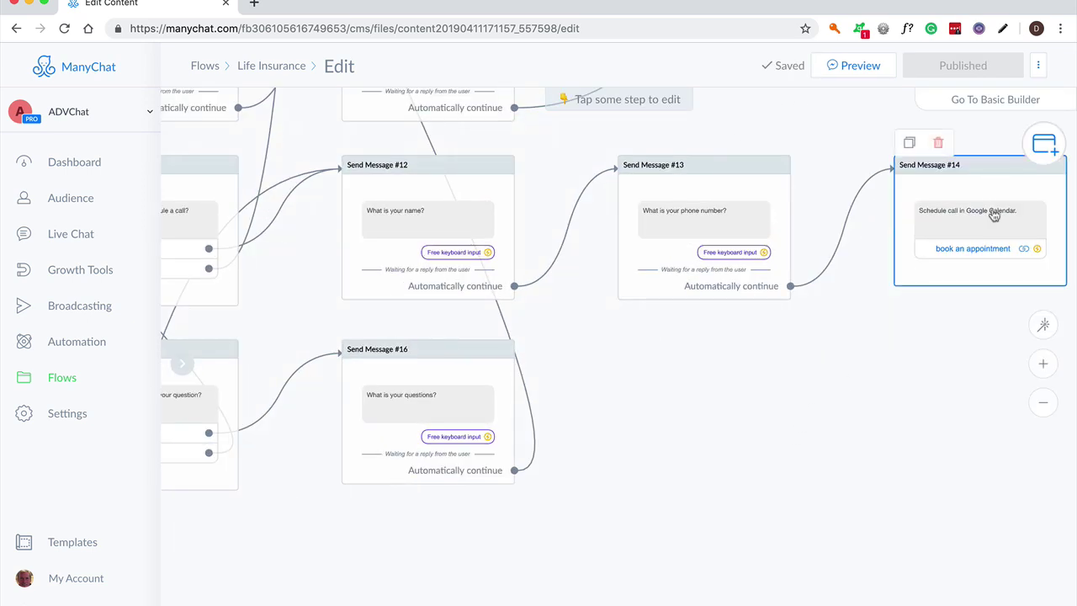
left_click(992, 211)
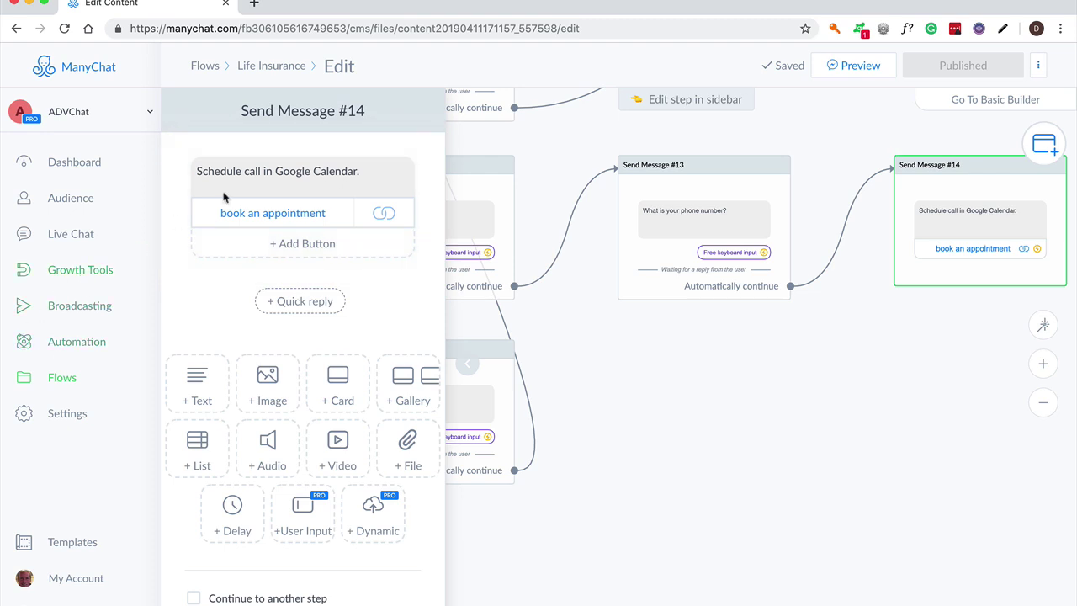
left_click(384, 217)
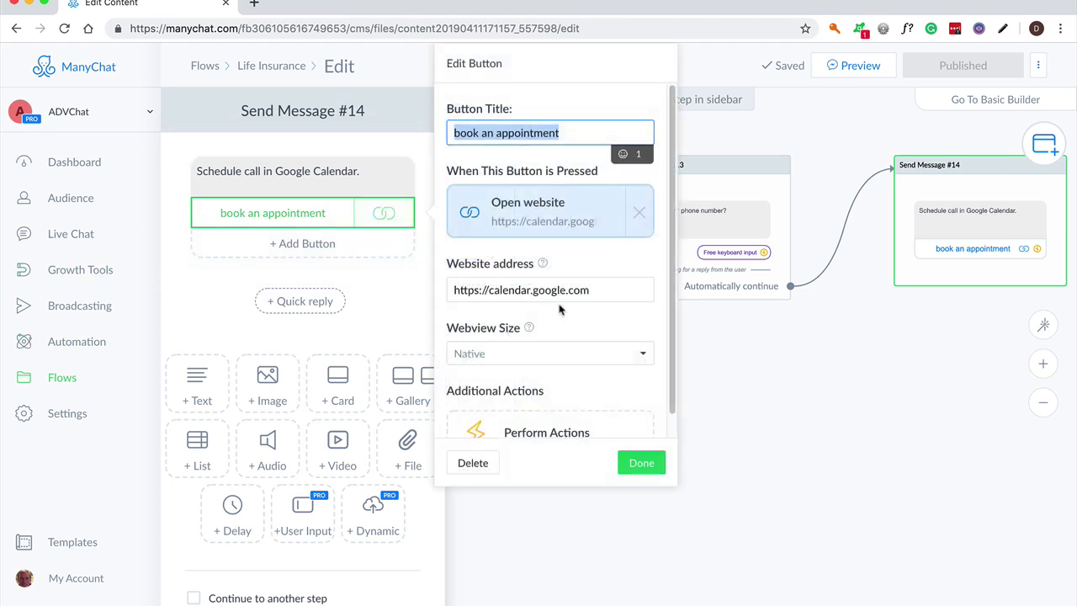
left_click_drag(596, 290, 435, 292)
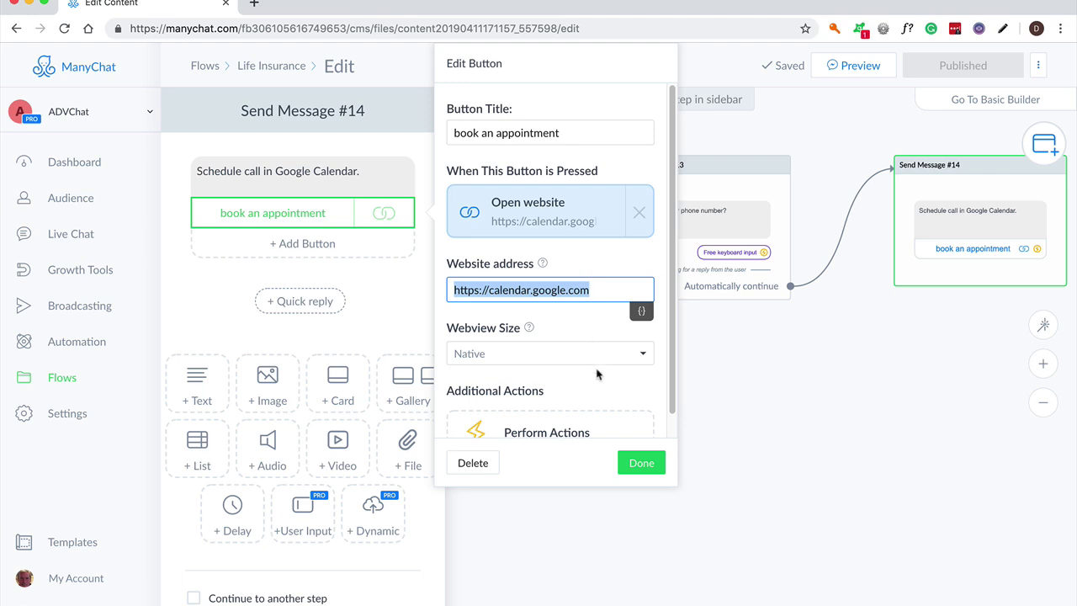
left_click(646, 463)
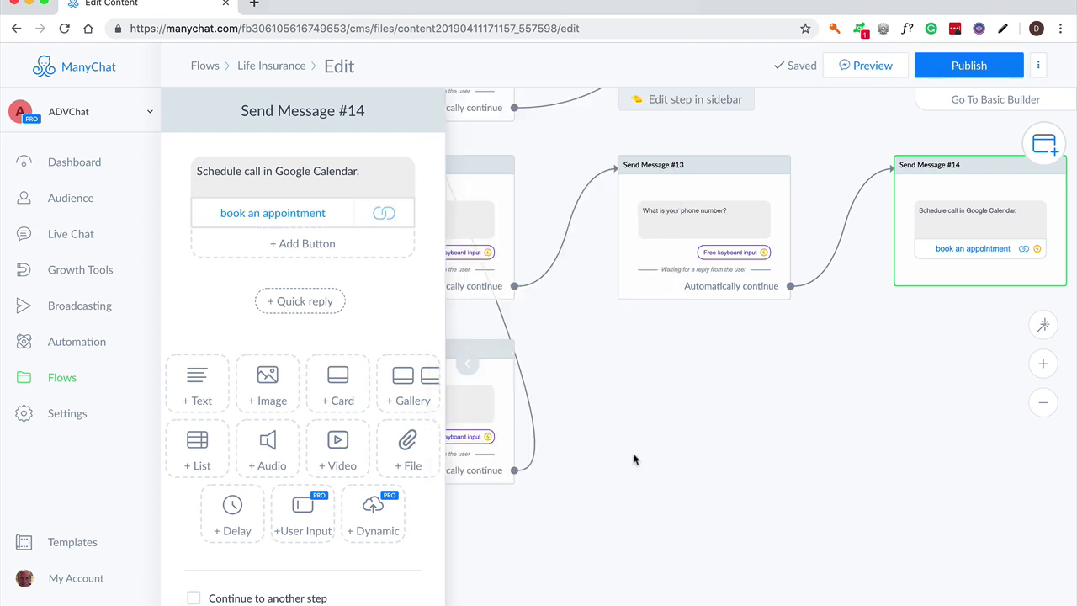
left_click(635, 442)
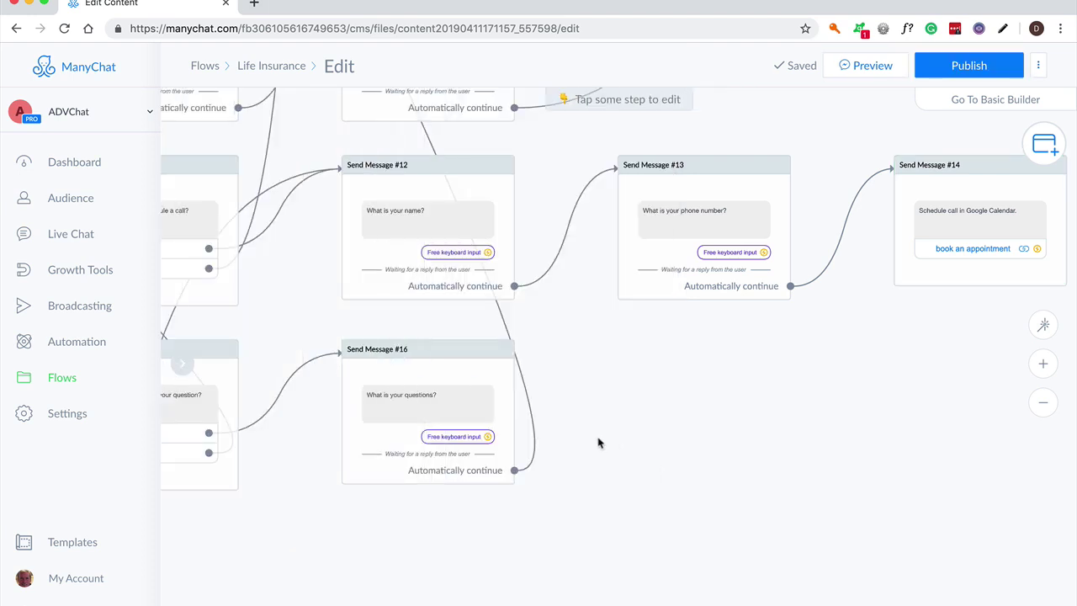
Open the Retirement Planning flow via the Welcome Message flow and hide its statistics panel.
left_click(91, 341)
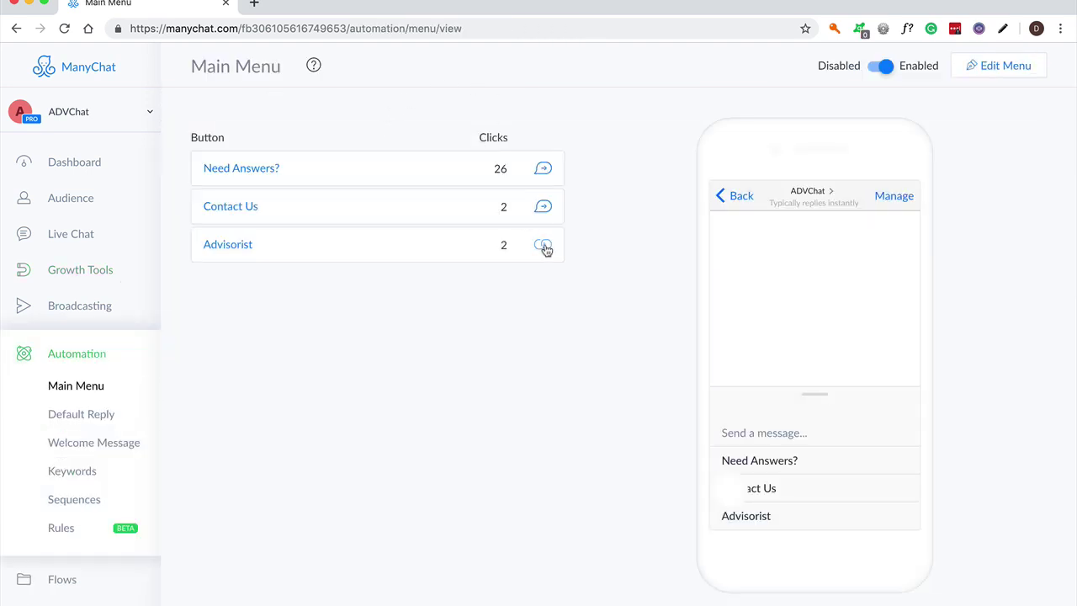
left_click(542, 170)
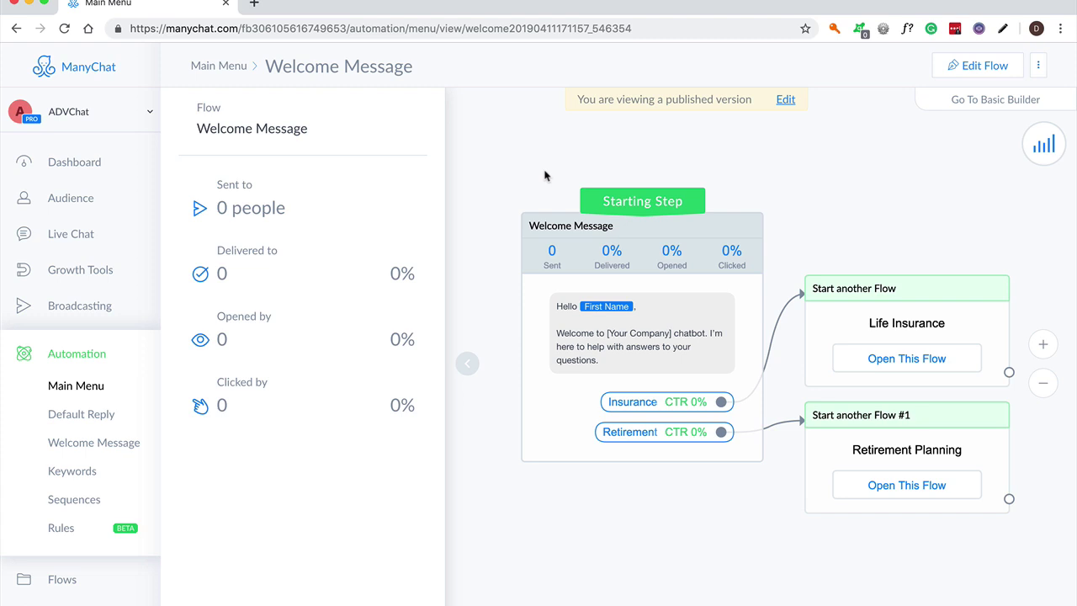
left_click(924, 487)
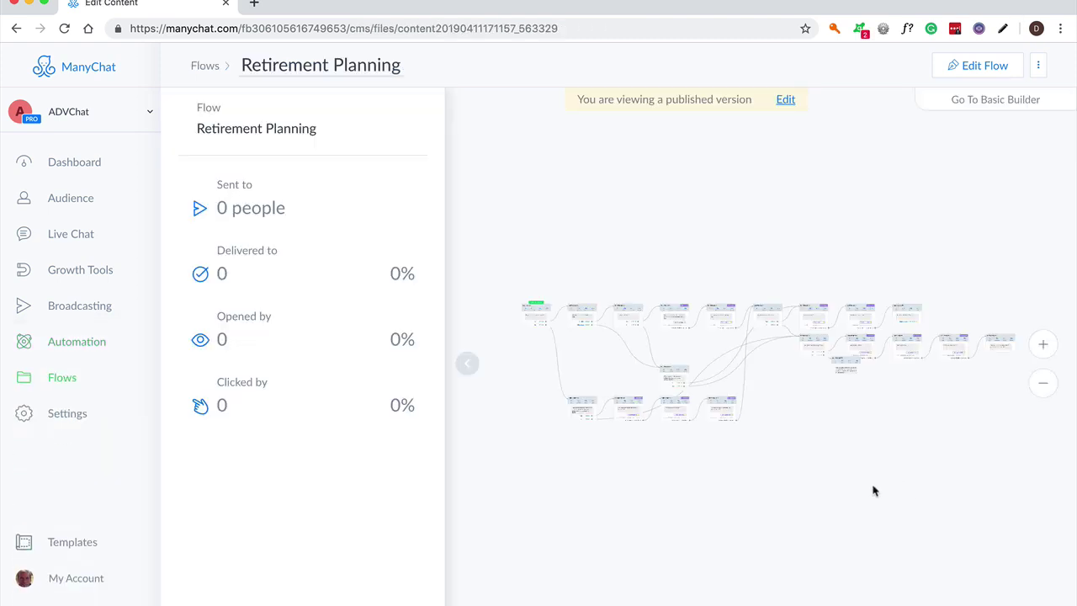
left_click(465, 362)
Pan and zoom to Send Message #8's 'Schedule call in Google Calendar' step.
scroll(510, 235, "up", 3)
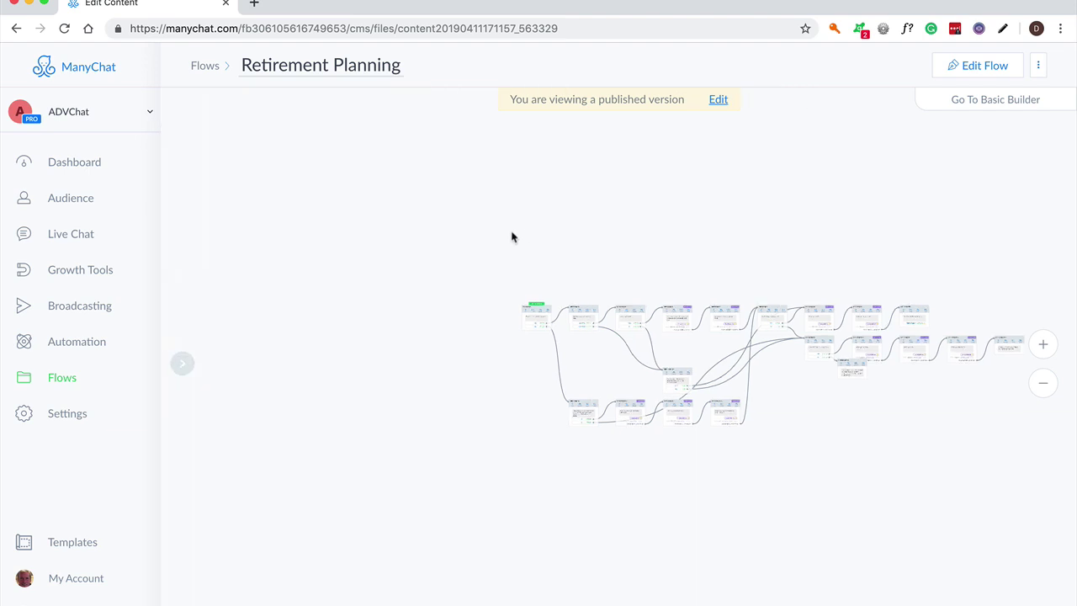
scroll(403, 202, "down", 3)
scroll(403, 202, "right", 4)
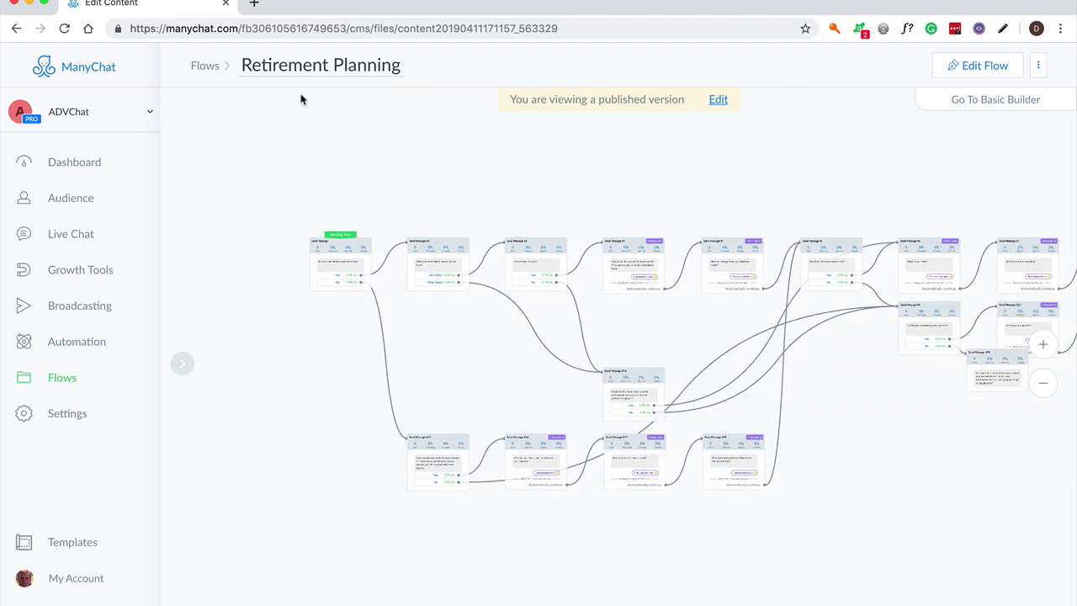
left_click_drag(586, 180, 391, 175)
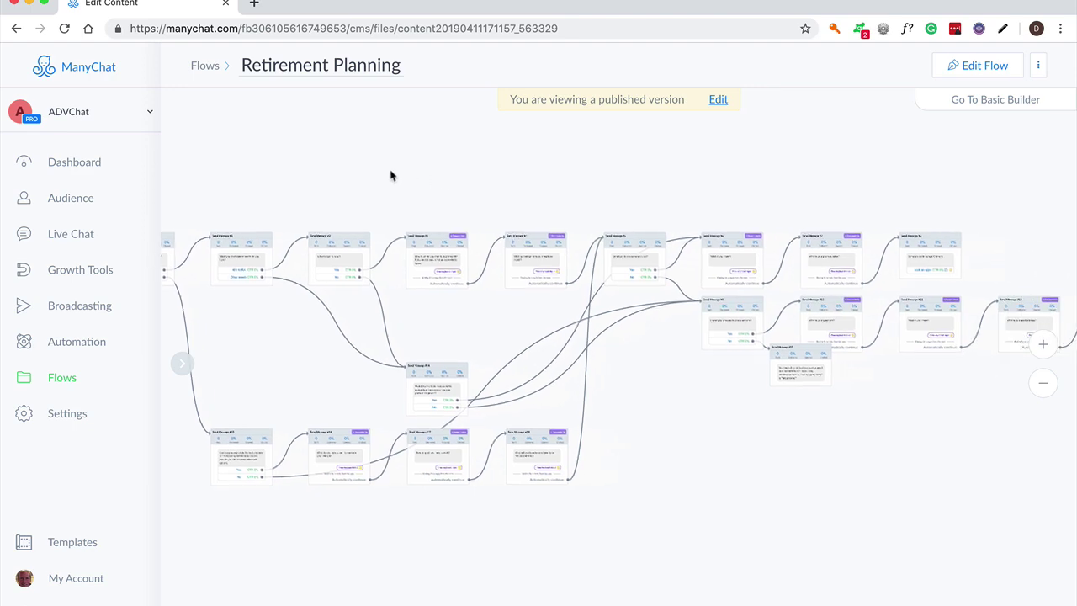
scroll(637, 205, "up", 5)
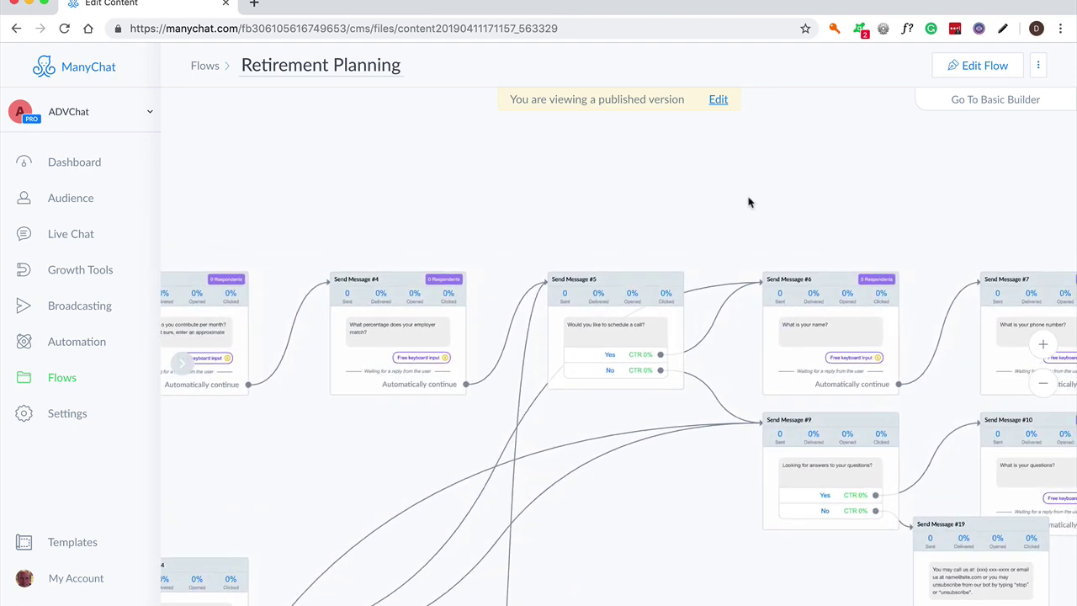
scroll(749, 202, "right", 5)
scroll(772, 159, "right", 8)
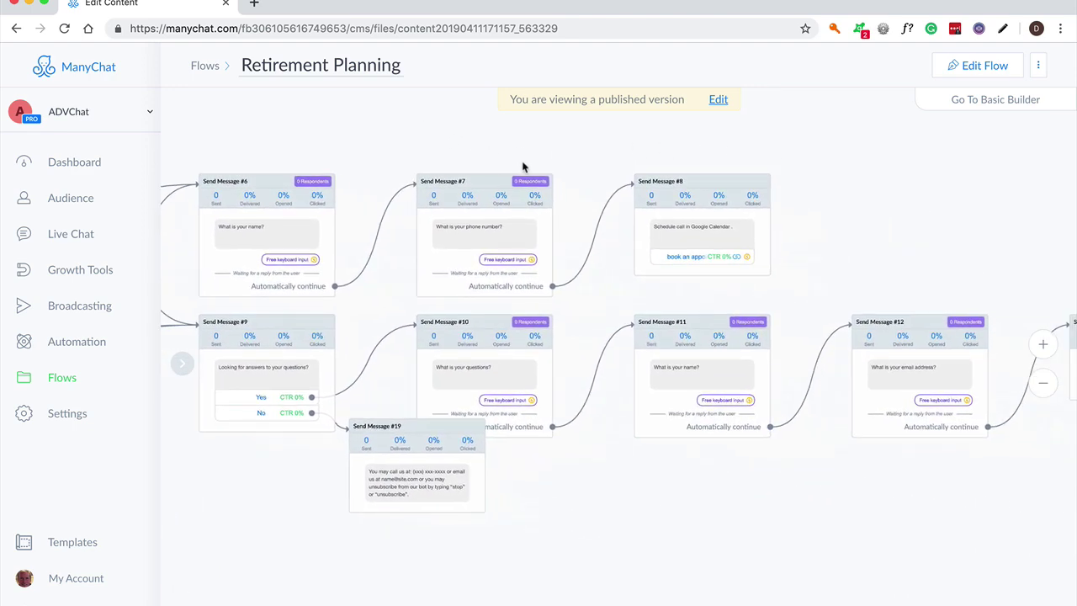
scroll(615, 168, "up", 3)
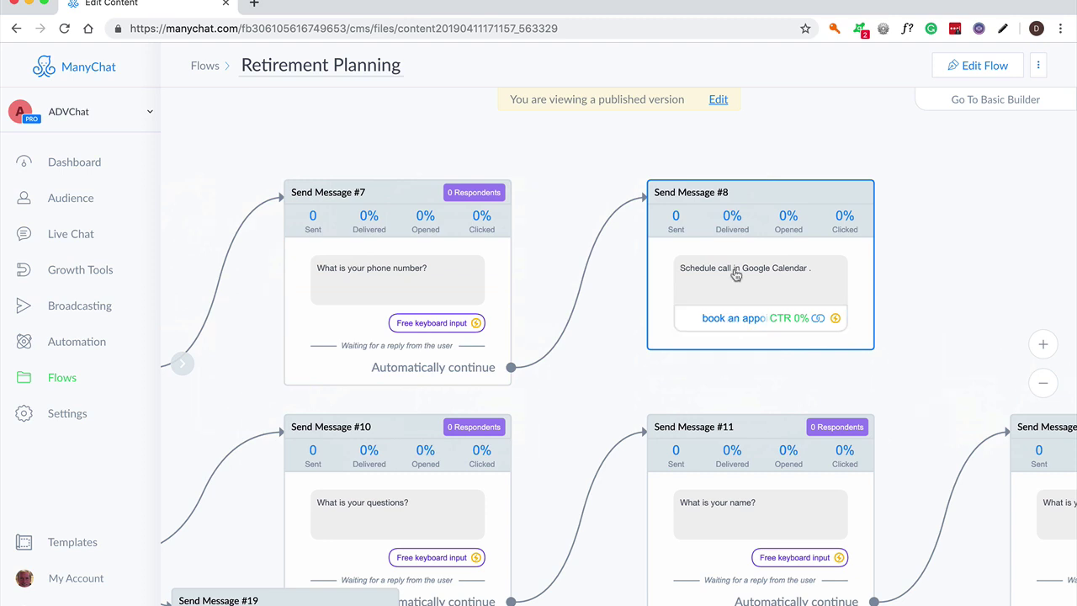
left_click(735, 275)
left_click(782, 103)
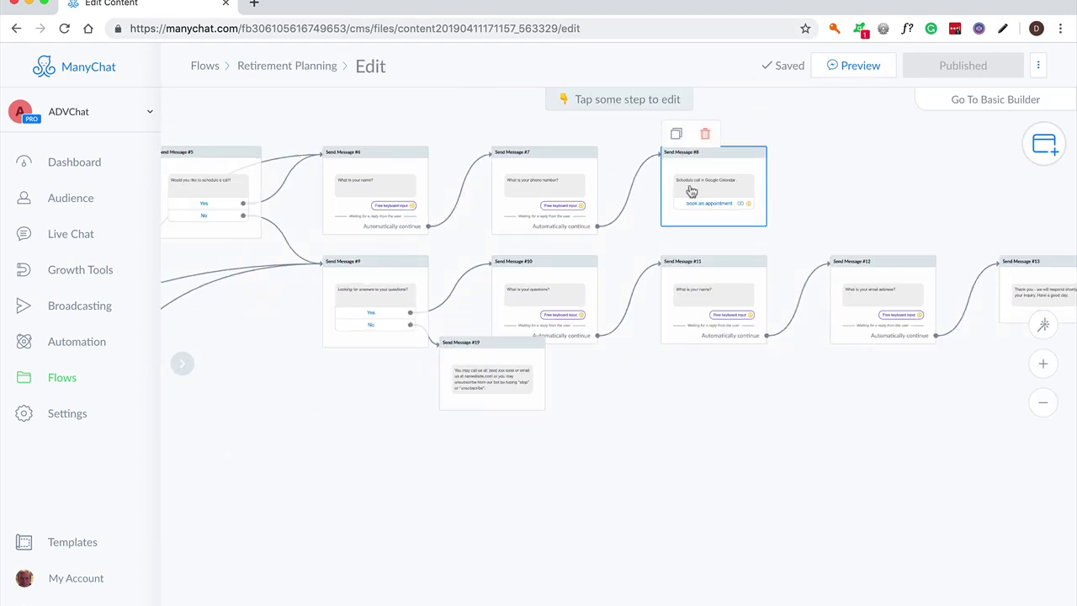
left_click(691, 191)
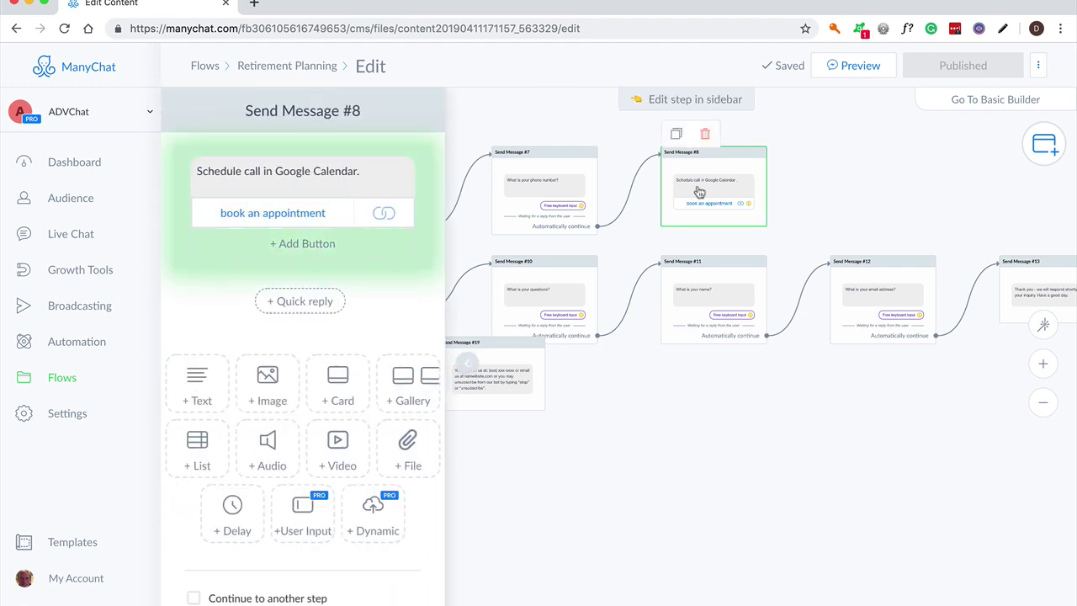
left_click(382, 206)
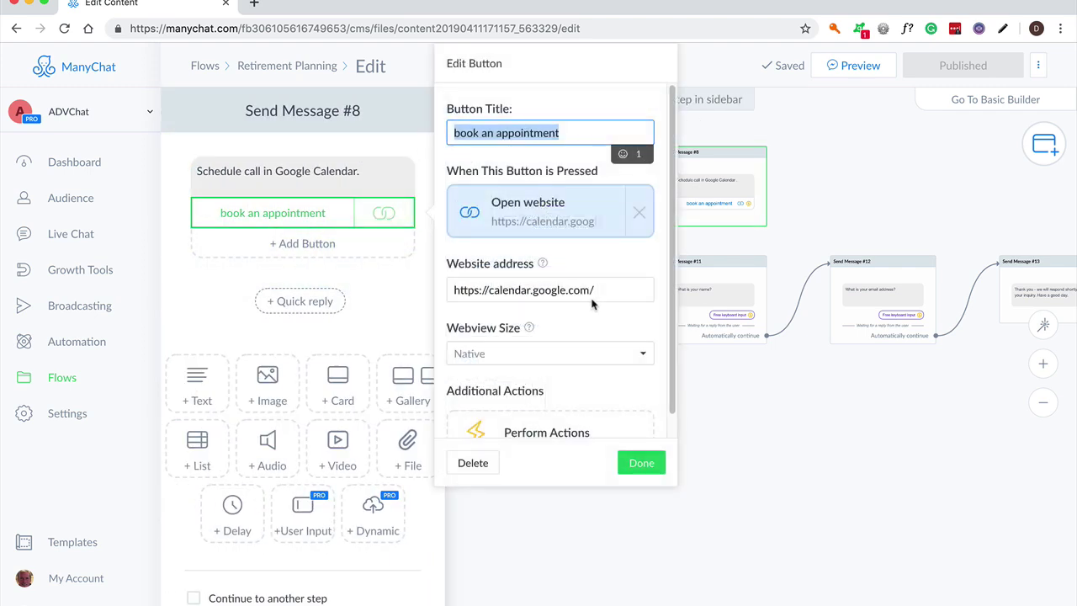
left_click_drag(595, 291, 455, 286)
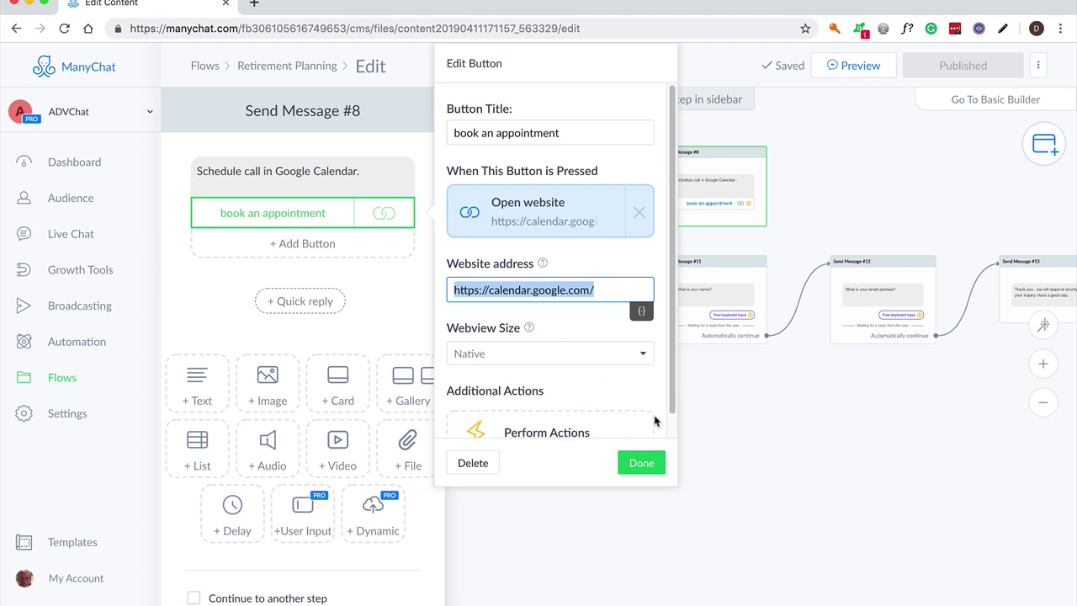
left_click(644, 466)
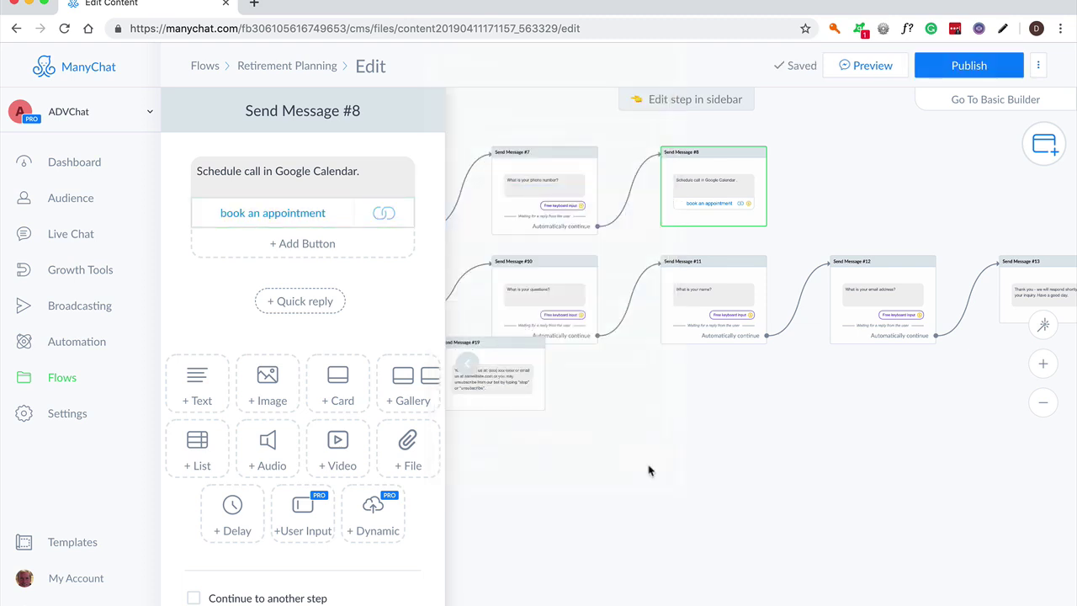
left_click_drag(649, 470, 793, 438)
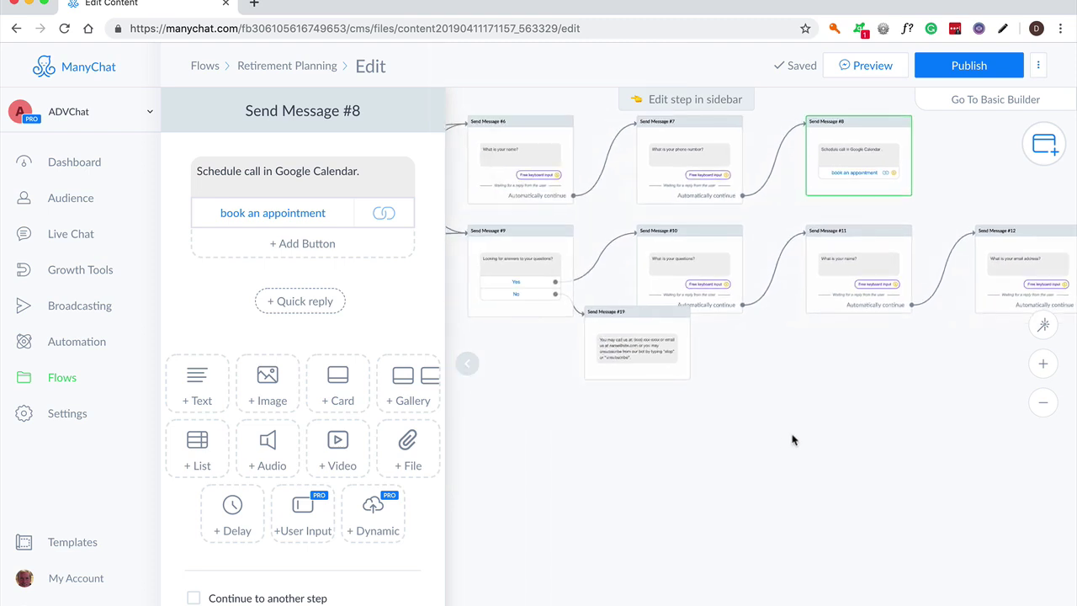
left_click(618, 346)
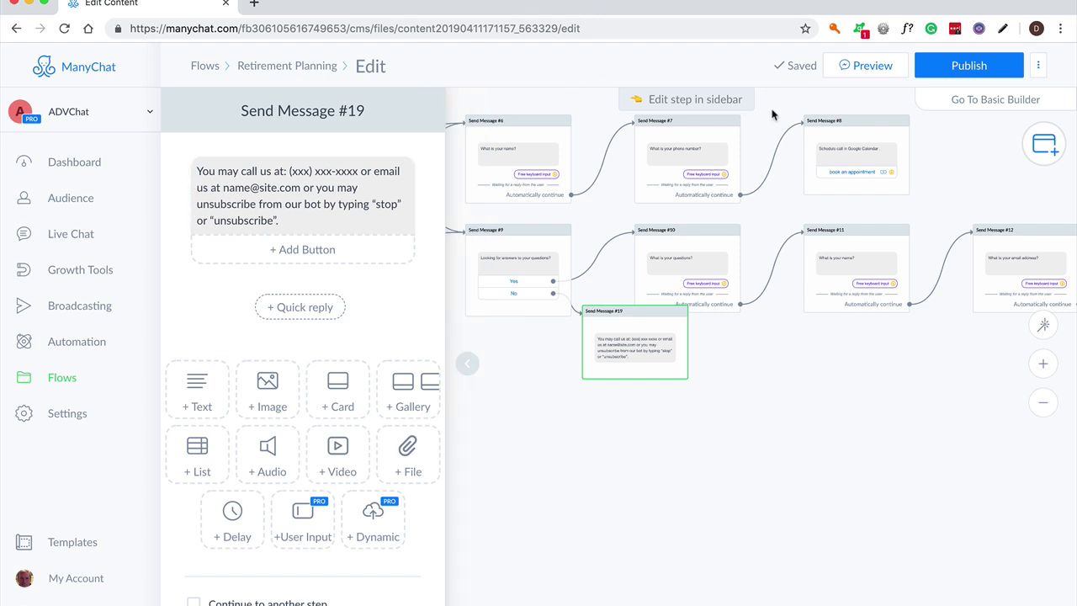
left_click(290, 171)
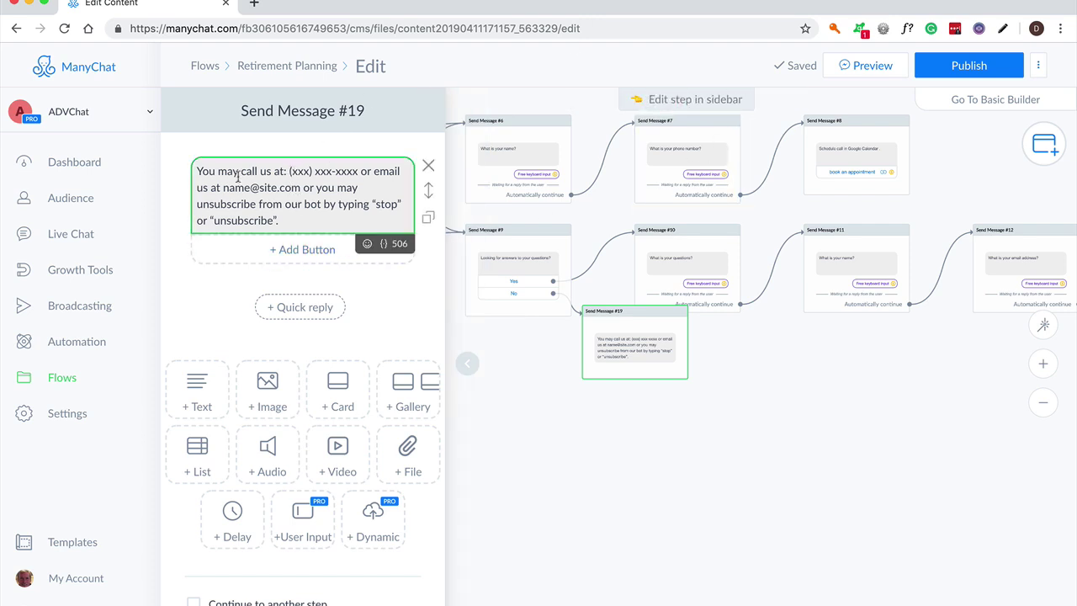
left_click_drag(217, 173, 361, 170)
left_click(283, 184)
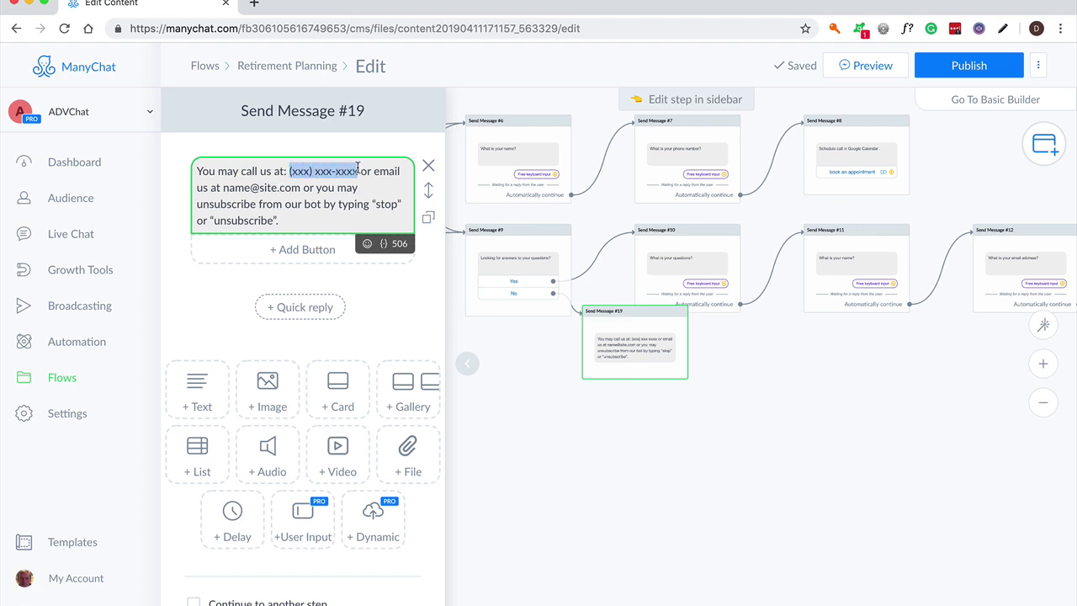
left_click(266, 202)
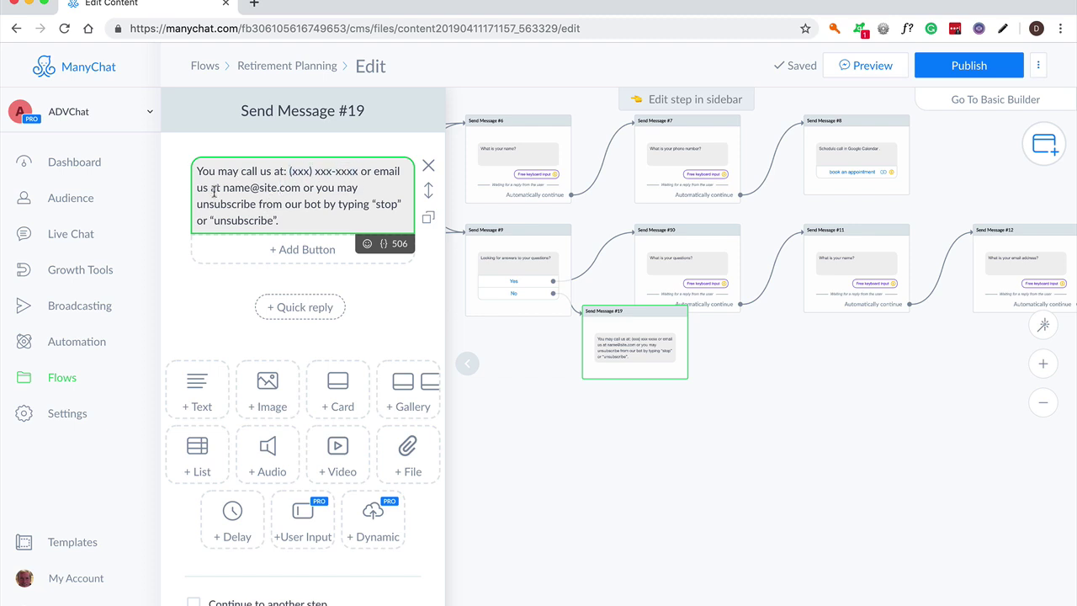
left_click_drag(223, 188, 299, 186)
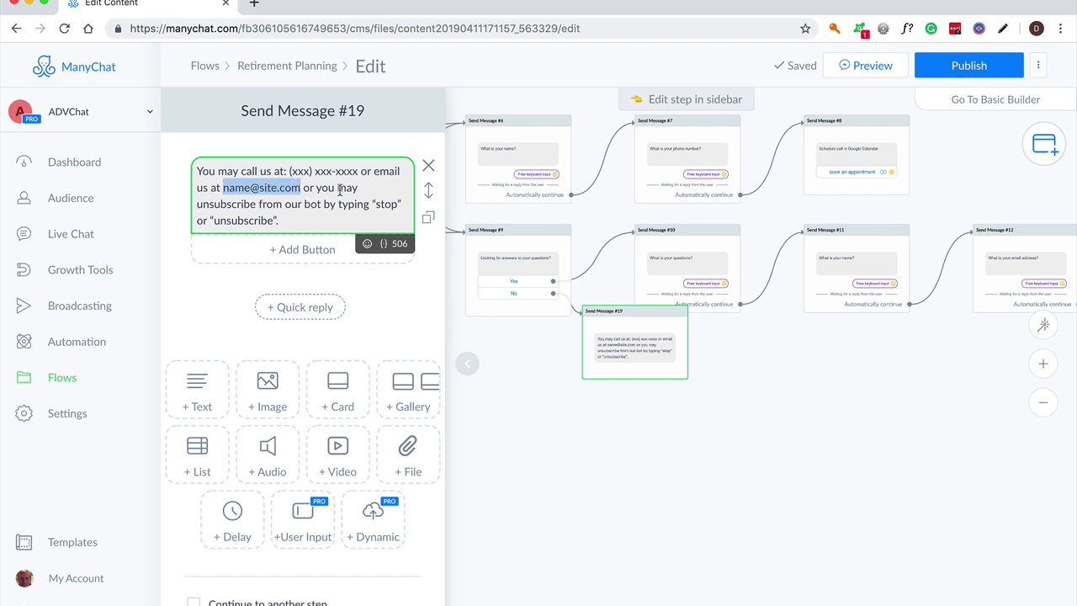
left_click(339, 189)
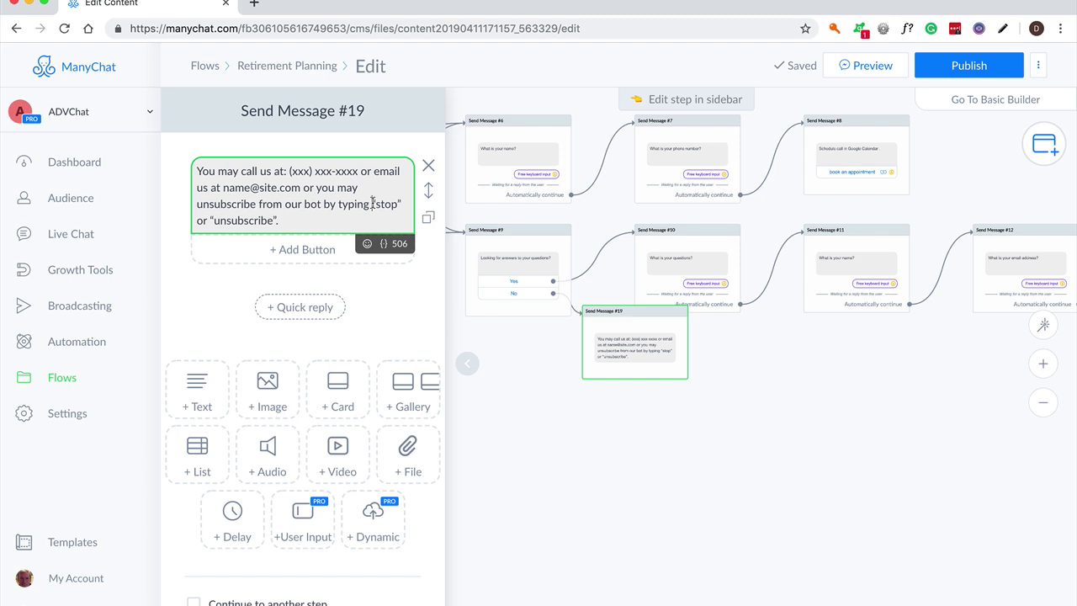
left_click_drag(373, 203, 400, 202)
left_click_drag(209, 219, 274, 222)
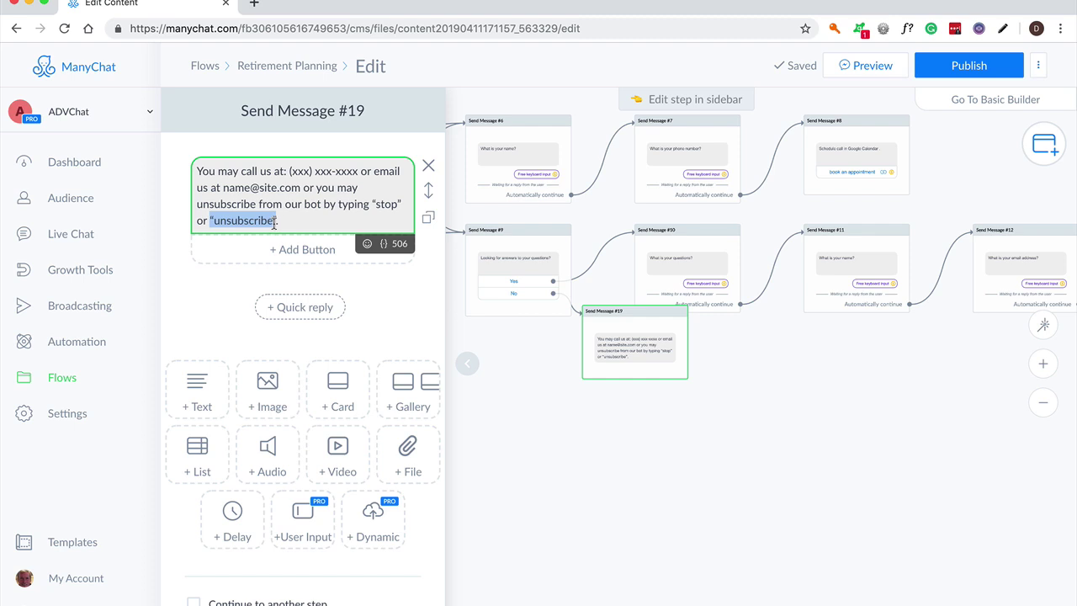